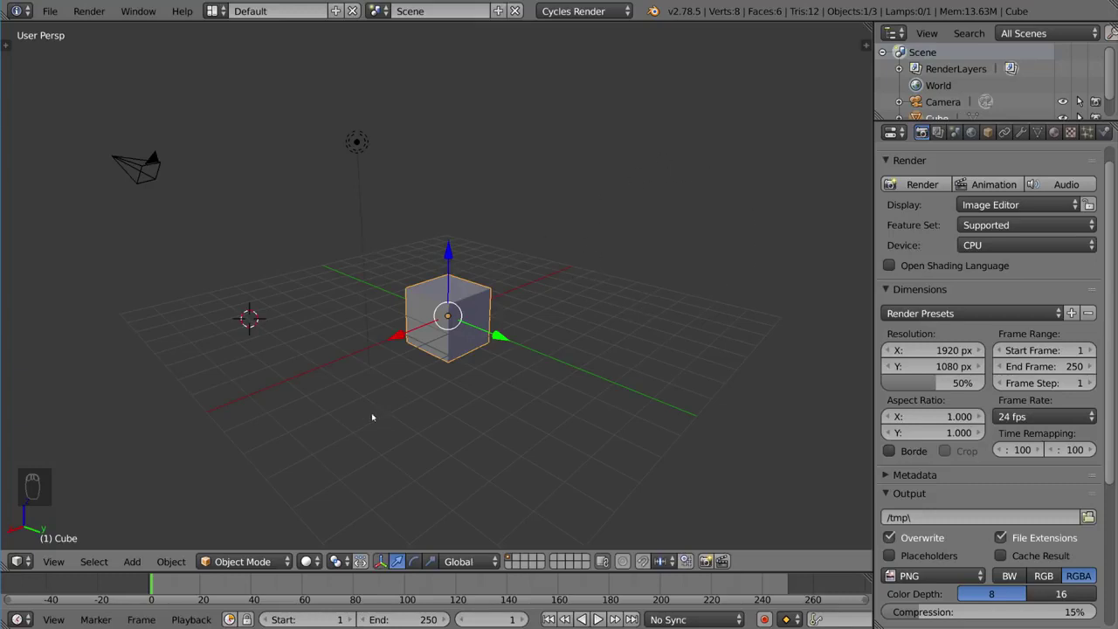
Step: Zoom the viewport in and out on the default cube
{"action": "scroll", "coordinate": [1003, 381], "scroll_direction": "down", "scroll_amount": 4}
{"action": "scroll", "coordinate": [1003, 381], "scroll_direction": "down", "scroll_amount": 1}
{"action": "scroll", "coordinate": [1003, 381], "scroll_direction": "down", "scroll_amount": 2}
{"action": "scroll", "coordinate": [1004, 381], "scroll_direction": "up", "scroll_amount": 6}
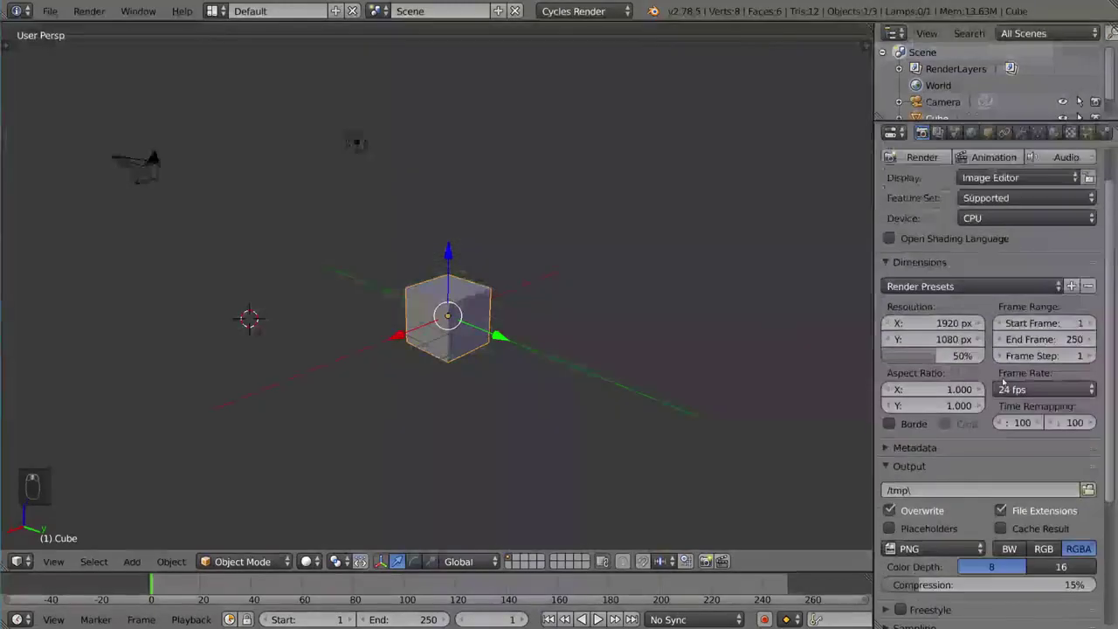
{"action": "scroll", "coordinate": [1003, 380], "scroll_direction": "up", "scroll_amount": 2}
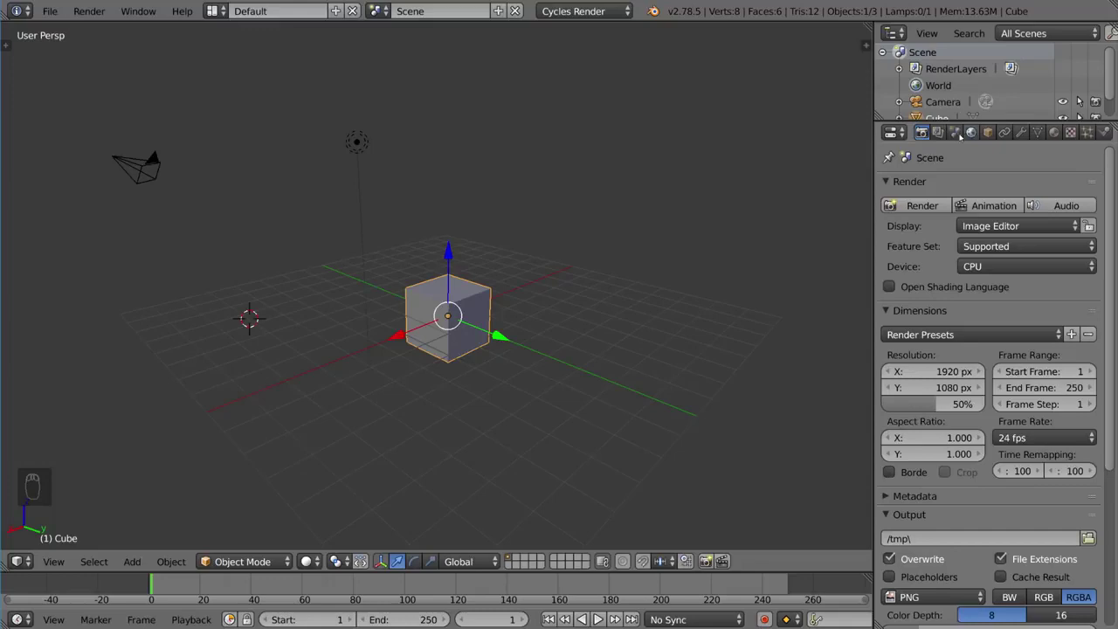
{"action": "scroll", "coordinate": [987, 349], "scroll_direction": "down", "scroll_amount": 4}
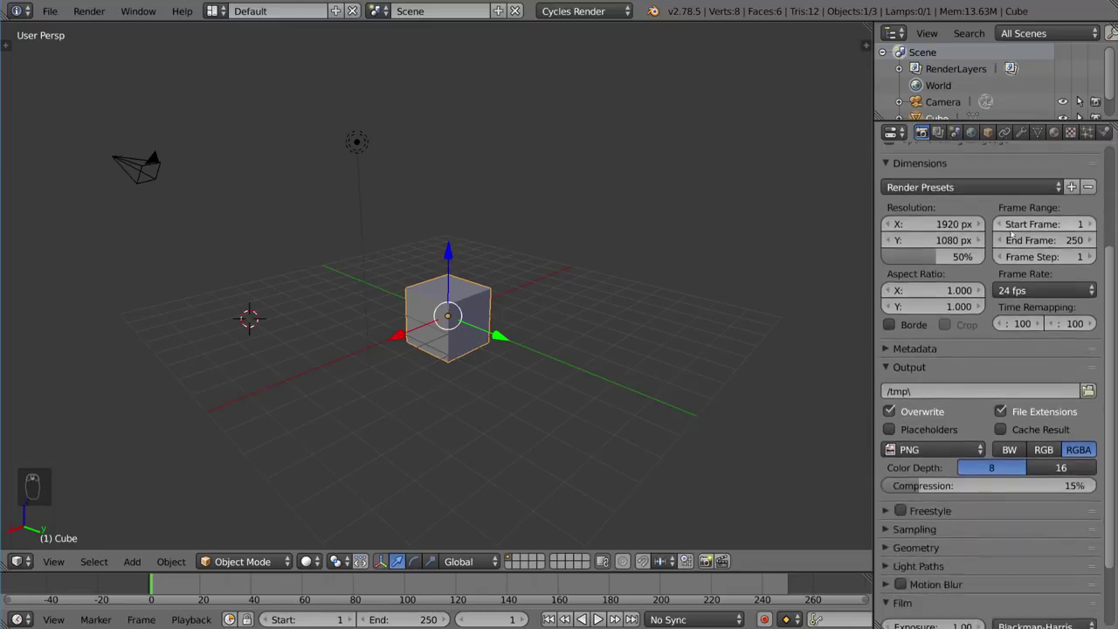
{"action": "scroll", "coordinate": [987, 350], "scroll_direction": "up", "scroll_amount": 4}
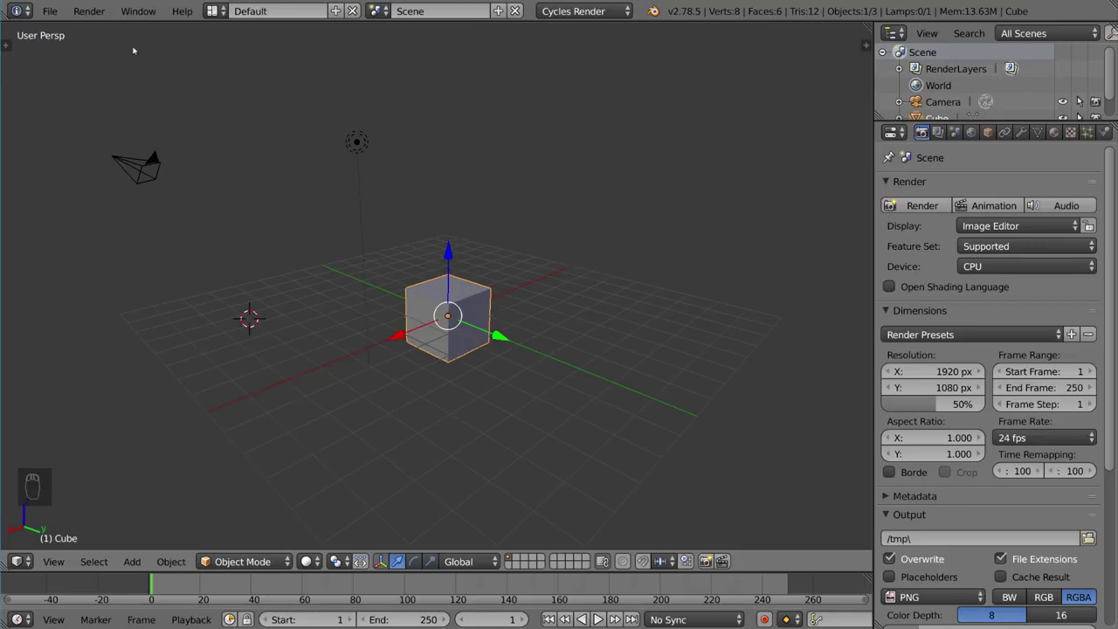
Step: Open the Input preferences from the File menu, then close the window
{"action": "left_click", "coordinate": [50, 11]}
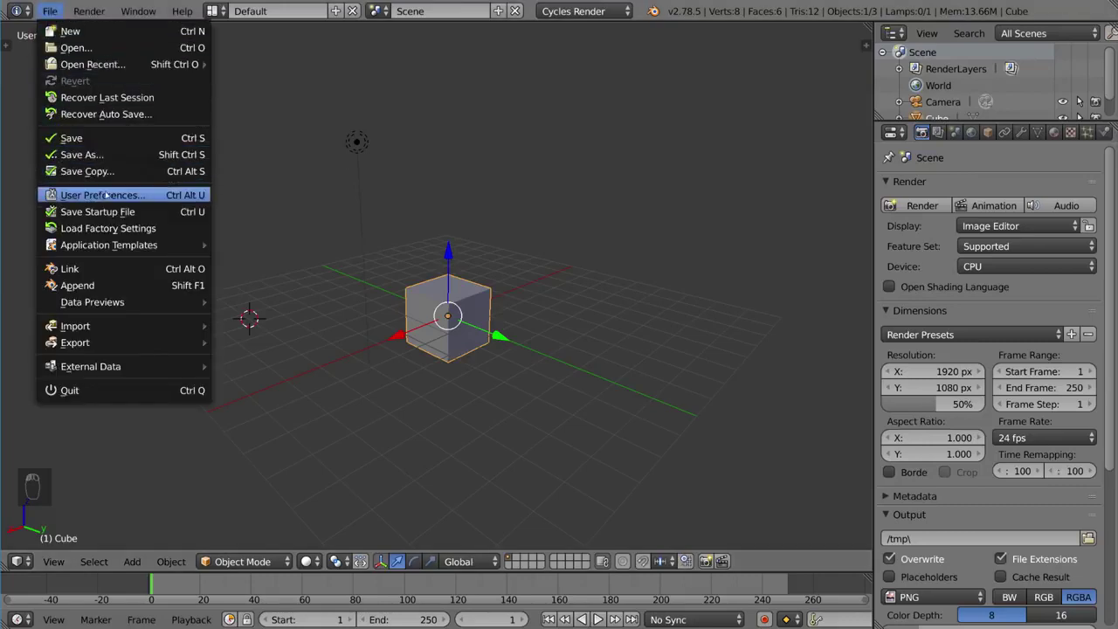
{"action": "left_click", "coordinate": [146, 195]}
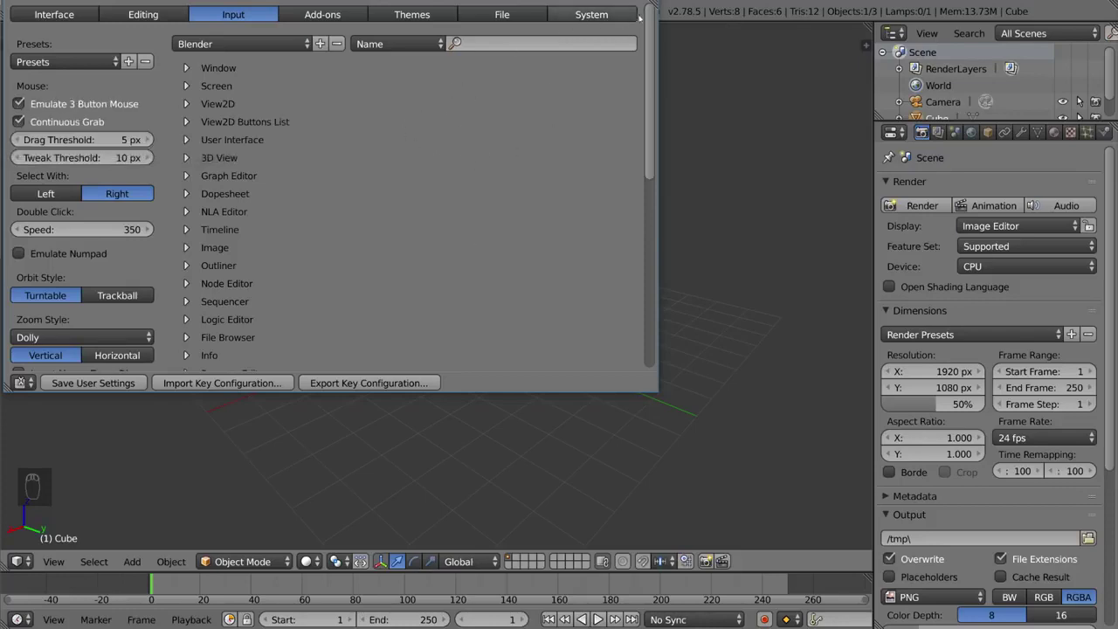
{"action": "key", "text": "alt+F4"}
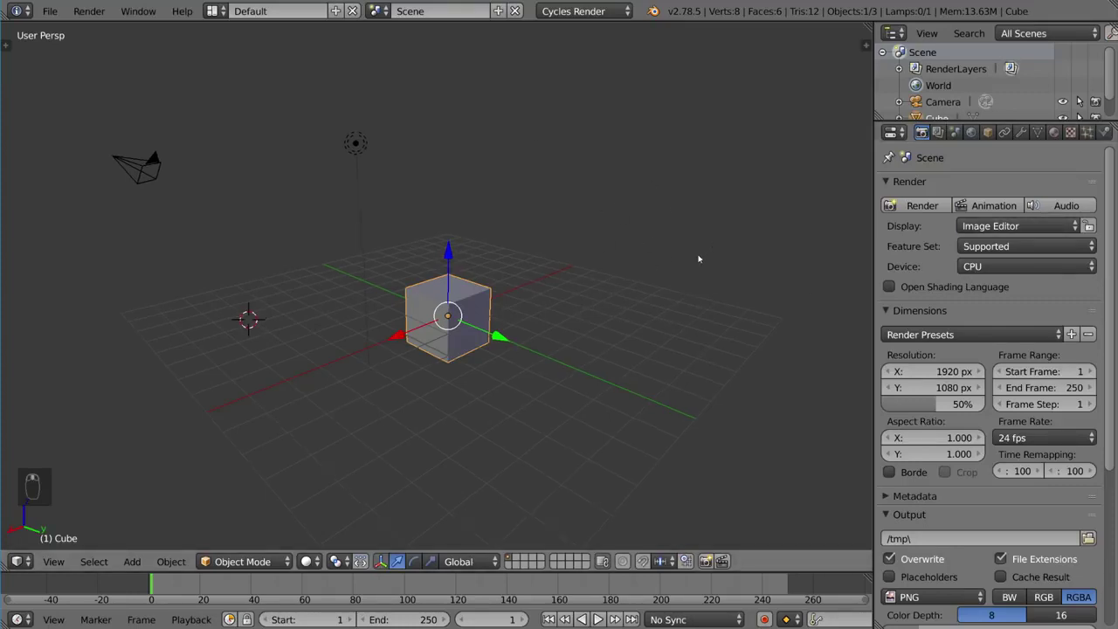
Step: Orbit around the cube to look down on it from a tilted angle
{"action": "mouse_move", "coordinate": [699, 258]}
{"action": "middle_mouse_down"}
{"action": "mouse_move", "coordinate": [664, 270]}
{"action": "mouse_move", "coordinate": [112, 259]}
{"action": "mouse_move", "coordinate": [342, 252]}
{"action": "mouse_move", "coordinate": [288, 296]}
{"action": "mouse_move", "coordinate": [279, 235]}
{"action": "mouse_move", "coordinate": [405, 242]}
{"action": "mouse_move", "coordinate": [355, 327]}
{"action": "mouse_move", "coordinate": [294, 279]}
{"action": "mouse_move", "coordinate": [305, 289]}
{"action": "middle_mouse_up"}
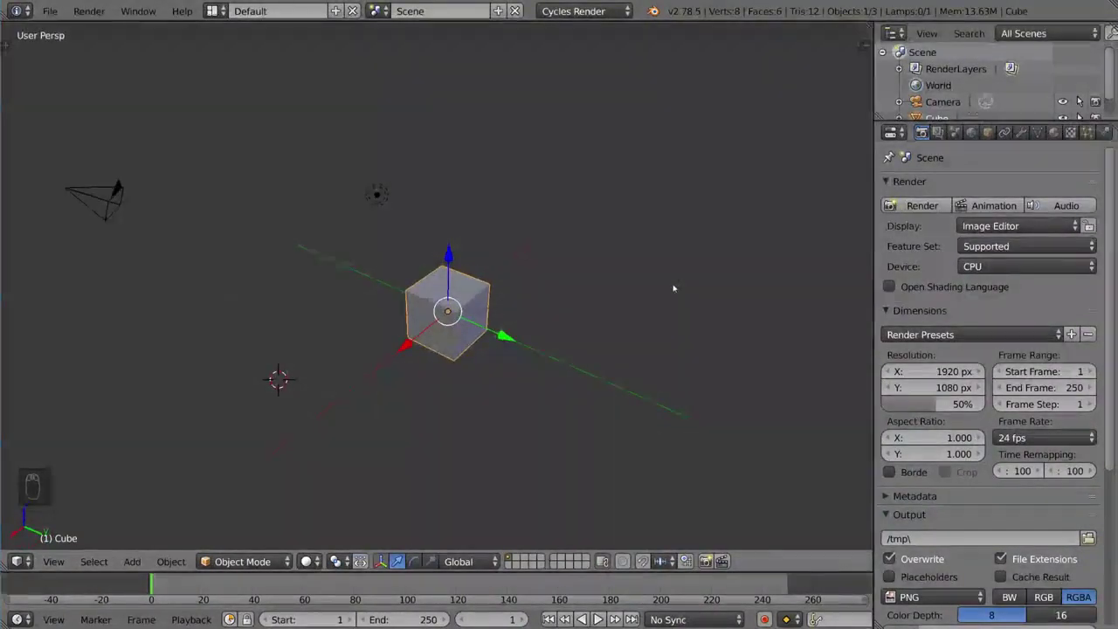
{"action": "mouse_move", "coordinate": [752, 288]}
{"action": "middle_mouse_down"}
{"action": "mouse_move", "coordinate": [46, 276]}
{"action": "mouse_move", "coordinate": [525, 268]}
{"action": "mouse_move", "coordinate": [612, 157]}
{"action": "mouse_move", "coordinate": [522, 227]}
{"action": "mouse_move", "coordinate": [504, 277]}
{"action": "mouse_move", "coordinate": [516, 306]}
{"action": "mouse_move", "coordinate": [599, 323]}
{"action": "mouse_move", "coordinate": [702, 292]}
{"action": "mouse_move", "coordinate": [737, 267]}
{"action": "mouse_move", "coordinate": [697, 242]}
{"action": "mouse_move", "coordinate": [741, 290]}
{"action": "mouse_move", "coordinate": [734, 332]}
{"action": "mouse_move", "coordinate": [714, 370]}
{"action": "mouse_move", "coordinate": [506, 274]}
{"action": "mouse_move", "coordinate": [645, 247]}
{"action": "mouse_move", "coordinate": [664, 173]}
{"action": "mouse_move", "coordinate": [355, 207]}
{"action": "mouse_move", "coordinate": [399, 247]}
{"action": "mouse_move", "coordinate": [335, 223]}
{"action": "mouse_move", "coordinate": [644, 429]}
{"action": "mouse_move", "coordinate": [650, 249]}
{"action": "mouse_move", "coordinate": [557, 297]}
{"action": "mouse_move", "coordinate": [416, 245]}
{"action": "mouse_move", "coordinate": [329, 287]}
{"action": "mouse_move", "coordinate": [407, 271]}
{"action": "mouse_move", "coordinate": [600, 180]}
{"action": "mouse_move", "coordinate": [734, 250]}
{"action": "mouse_move", "coordinate": [508, 268]}
{"action": "middle_mouse_up"}
{"action": "mouse_move", "coordinate": [456, 352]}
{"action": "middle_mouse_down"}
{"action": "mouse_move", "coordinate": [400, 183]}
{"action": "mouse_move", "coordinate": [567, 239]}
{"action": "mouse_move", "coordinate": [623, 287]}
{"action": "mouse_move", "coordinate": [430, 246]}
{"action": "middle_mouse_up"}
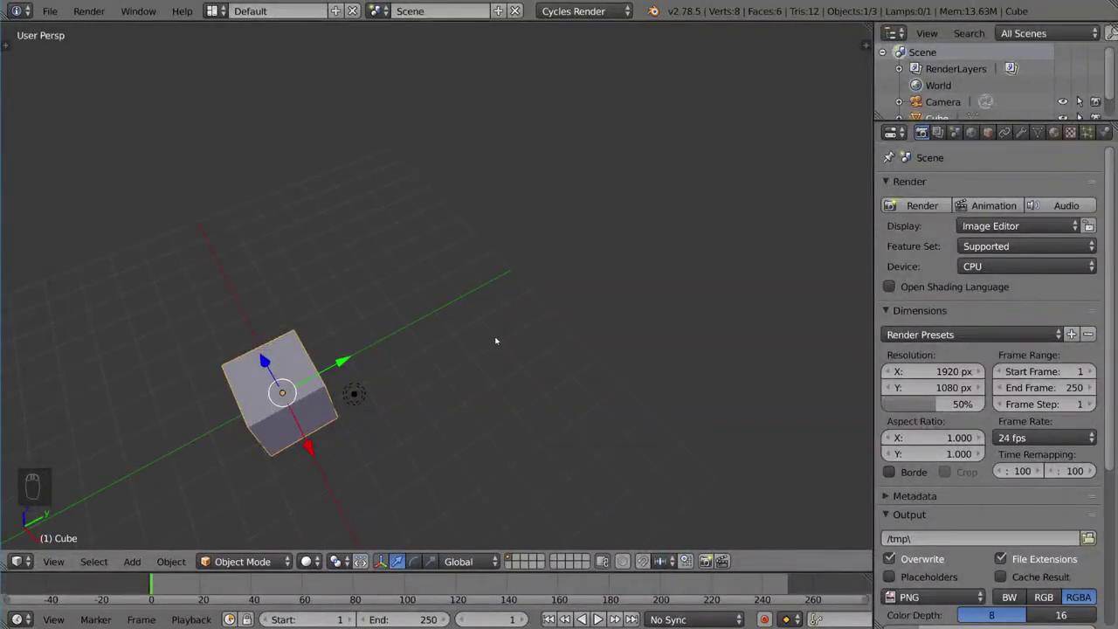
Step: Frame the cube front-on, then turn Emulate Numpad on and back off in Input preferences
{"action": "key", "text": "KP_Decimal"}
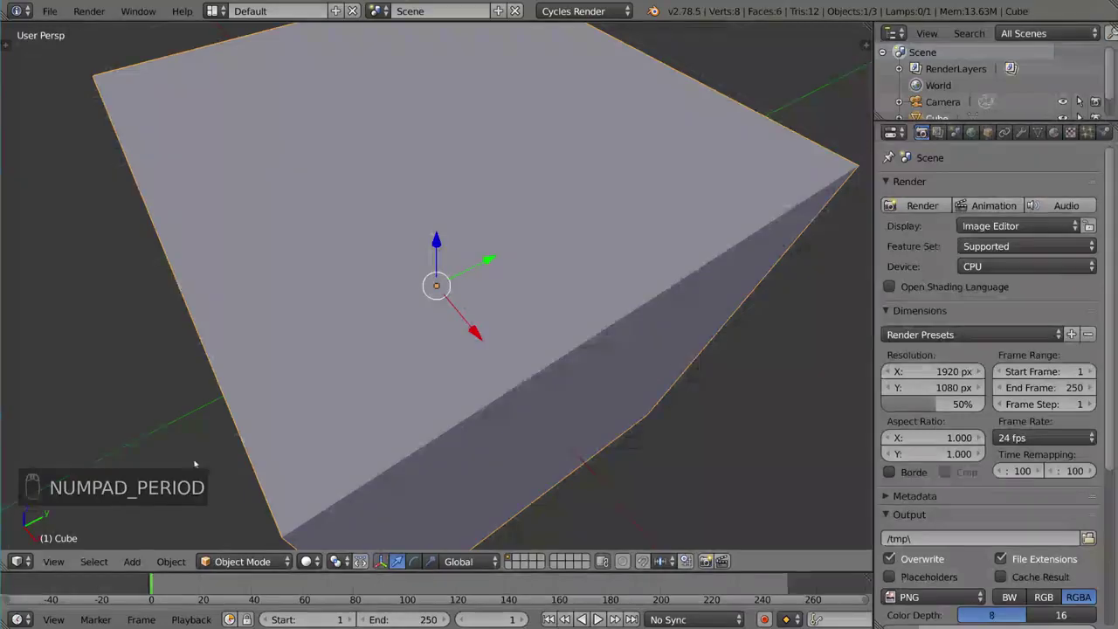
{"action": "middle_click_drag", "start_coordinate": [486, 349], "coordinate": [294, 322]}
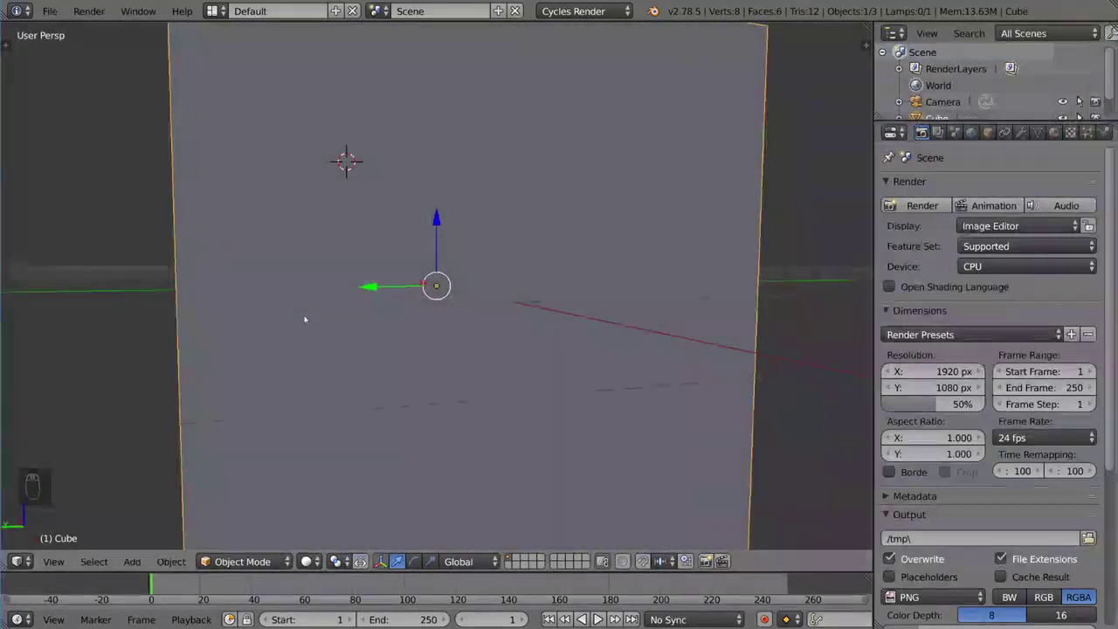
{"action": "left_click", "coordinate": [50, 10]}
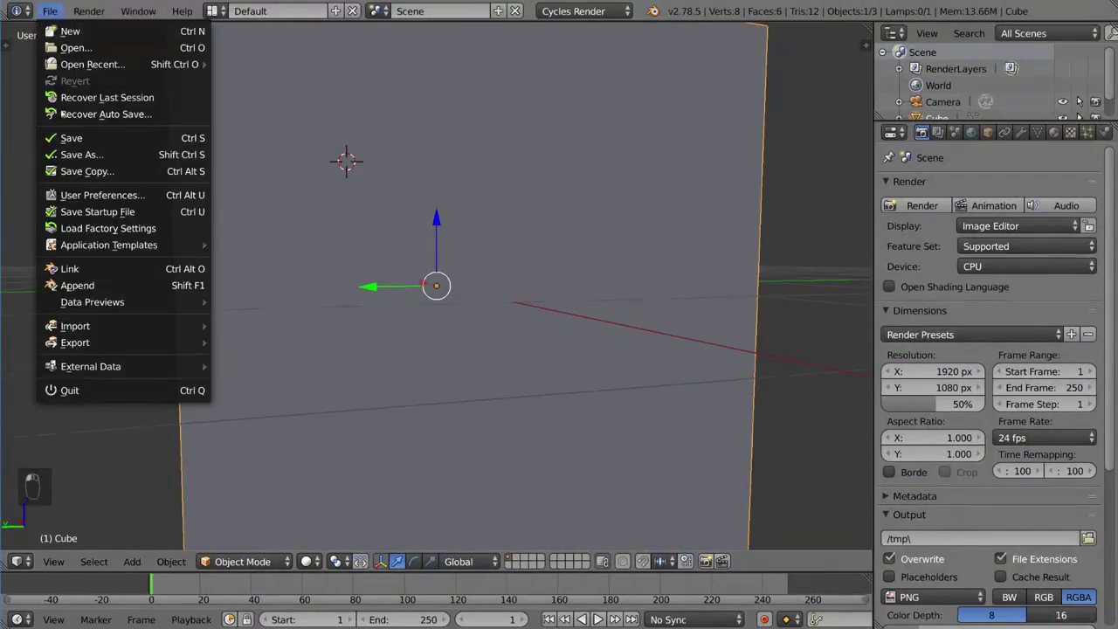
{"action": "left_click", "coordinate": [63, 194]}
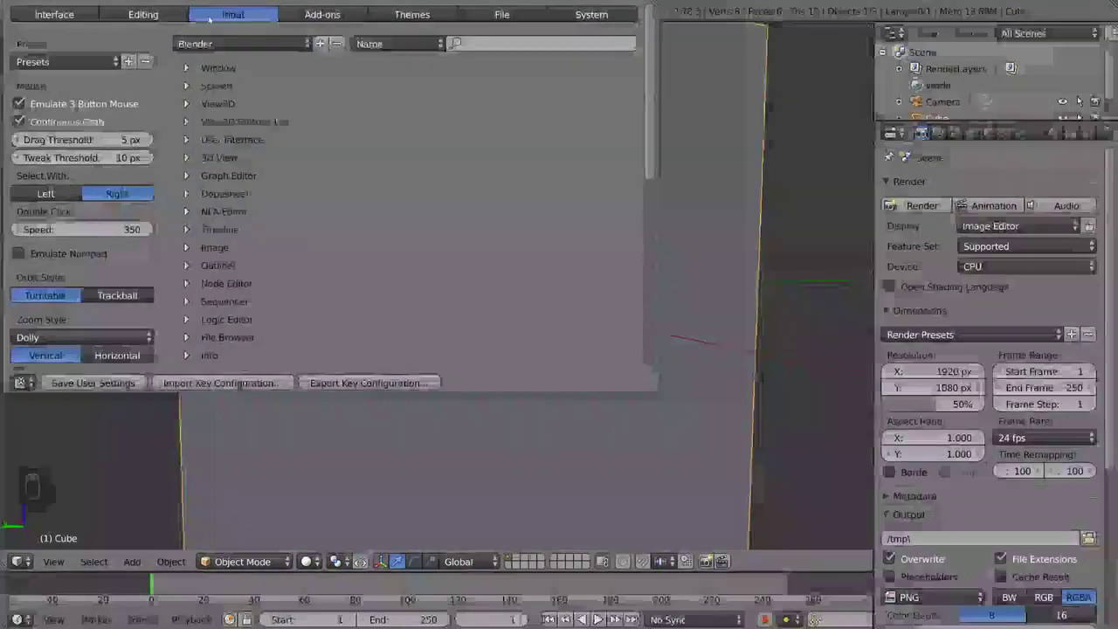
{"action": "left_click", "coordinate": [21, 258]}
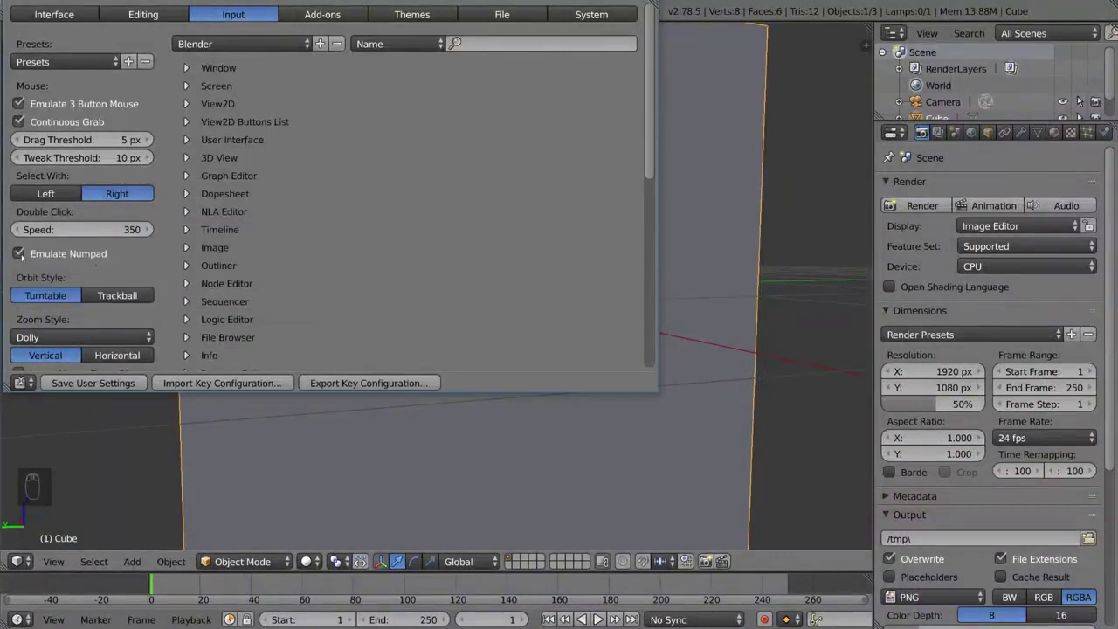
{"action": "left_click", "coordinate": [20, 257]}
{"action": "left_click", "coordinate": [773, 186]}
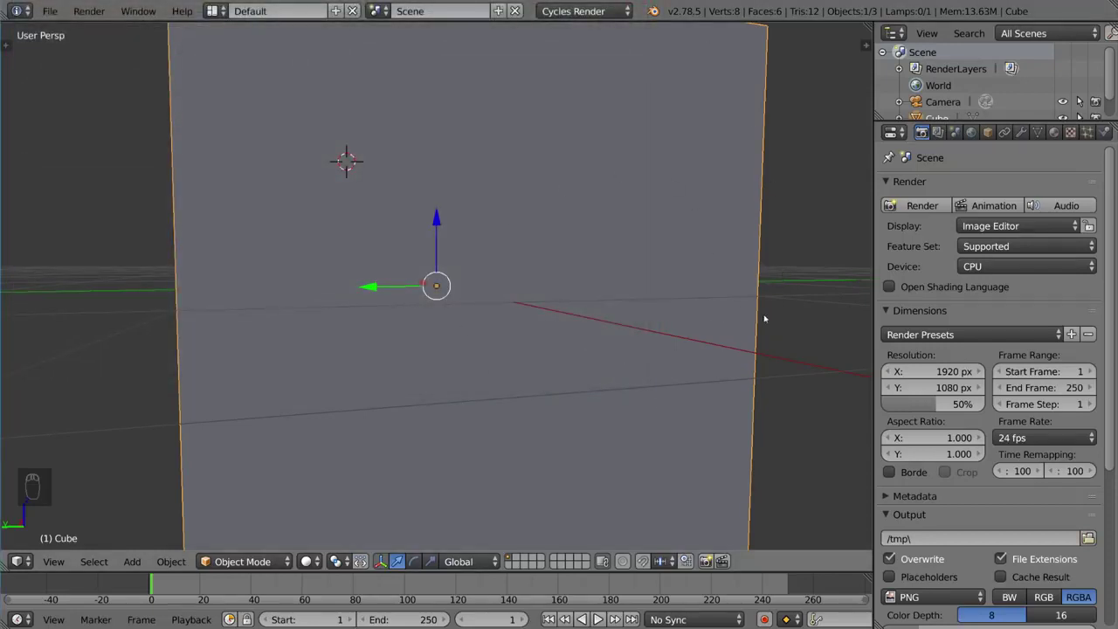
Step: Zoom out and orbit to look down on the cube
{"action": "scroll", "coordinate": [763, 319], "scroll_direction": "down", "scroll_amount": 3}
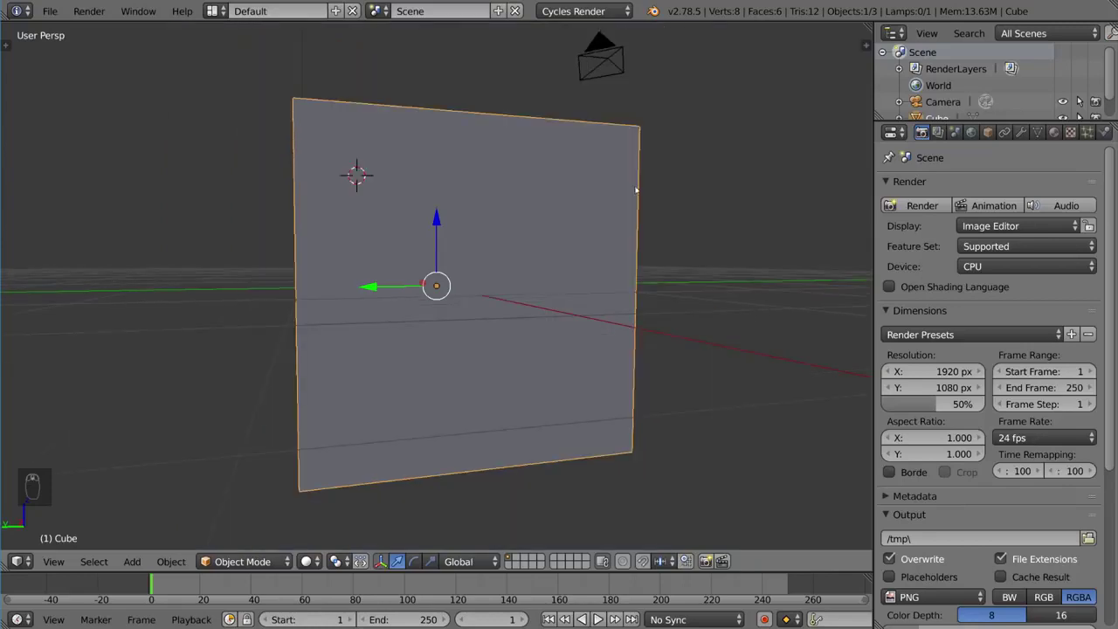
{"action": "mouse_move", "coordinate": [636, 189]}
{"action": "middle_mouse_down"}
{"action": "mouse_move", "coordinate": [624, 230]}
{"action": "mouse_move", "coordinate": [642, 299]}
{"action": "middle_mouse_up"}
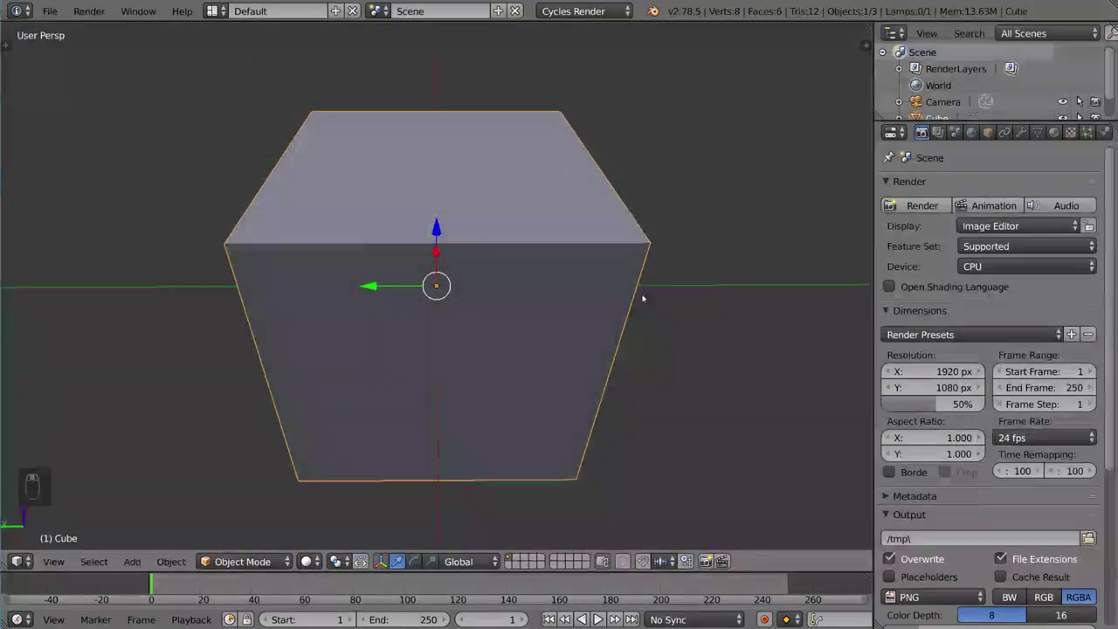
{"action": "scroll", "coordinate": [620, 247], "scroll_direction": "down", "scroll_amount": 4}
{"action": "scroll", "coordinate": [620, 247], "scroll_direction": "down", "scroll_amount": 1}
{"action": "scroll", "coordinate": [616, 247], "scroll_direction": "up", "scroll_amount": 3}
{"action": "scroll", "coordinate": [617, 250], "scroll_direction": "down", "scroll_amount": 5}
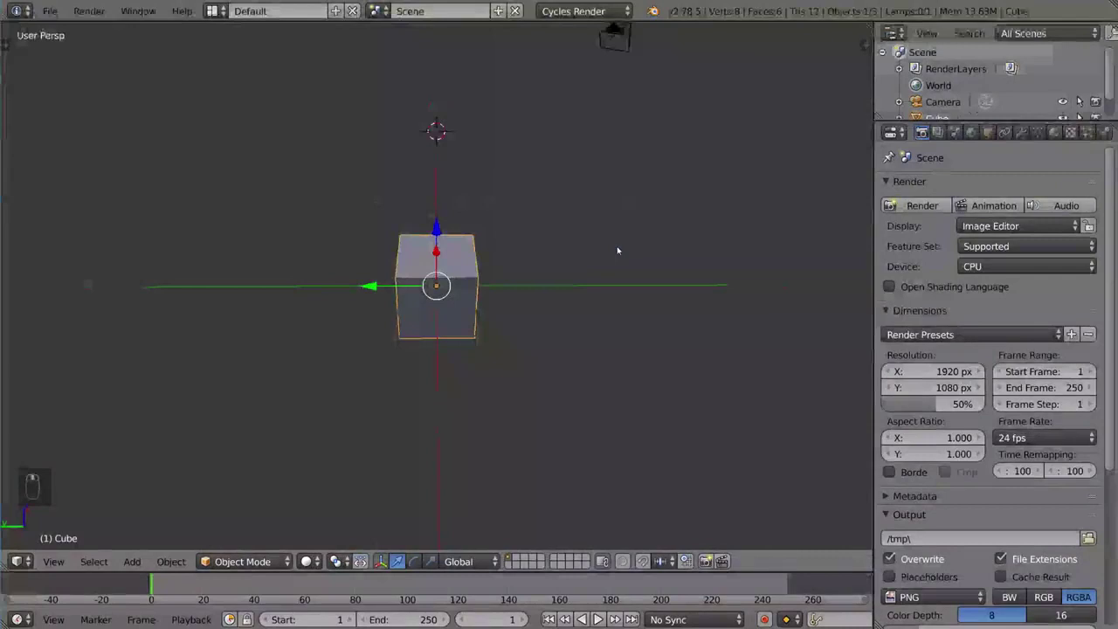
{"action": "scroll", "coordinate": [617, 247], "scroll_direction": "up", "scroll_amount": 6}
Step: Orbit to an angled view of the cube and zoom repeatedly in and out
{"action": "middle_click_drag", "start_coordinate": [591, 327], "coordinate": [689, 310]}
{"action": "scroll", "coordinate": [689, 310], "scroll_direction": "down", "scroll_amount": 5}
{"action": "scroll", "coordinate": [685, 308], "scroll_direction": "down", "scroll_amount": 3}
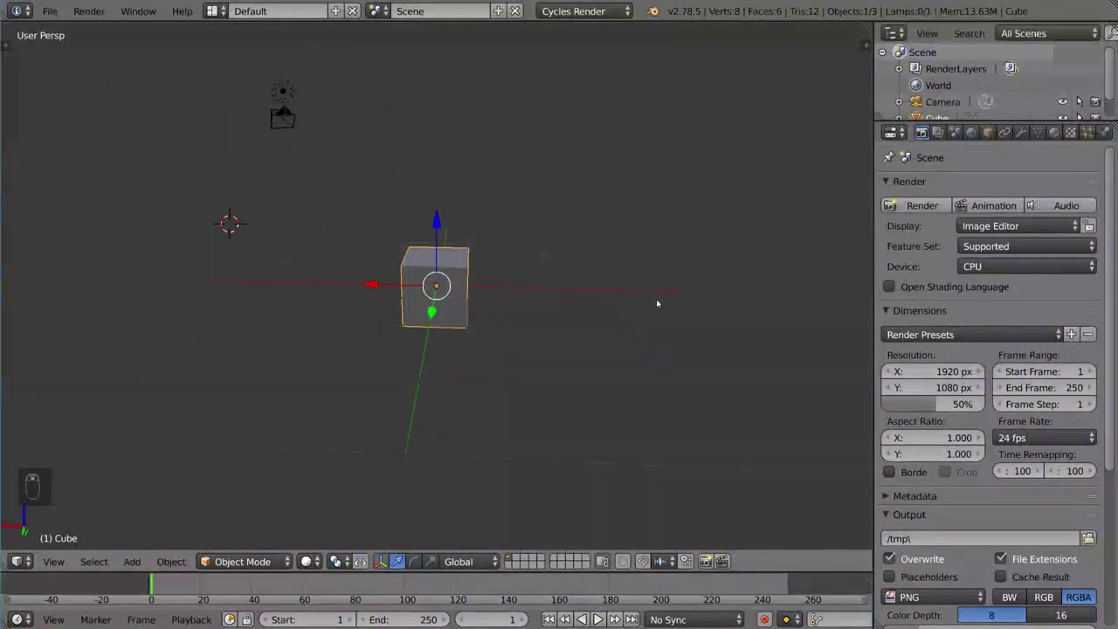
{"action": "scroll", "coordinate": [657, 303], "scroll_direction": "up", "scroll_amount": 4}
{"action": "scroll", "coordinate": [657, 303], "scroll_direction": "up", "scroll_amount": 5}
{"action": "scroll", "coordinate": [657, 303], "scroll_direction": "down", "scroll_amount": 3}
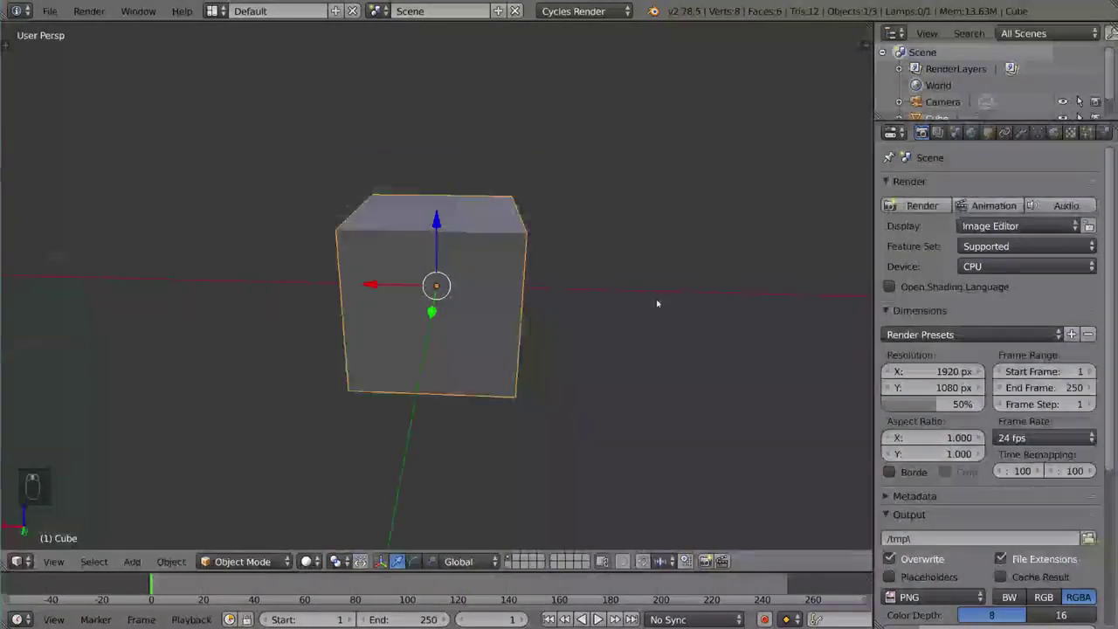
{"action": "scroll", "coordinate": [657, 304], "scroll_direction": "down", "scroll_amount": 3}
{"action": "scroll", "coordinate": [657, 303], "scroll_direction": "down", "scroll_amount": 2}
{"action": "scroll", "coordinate": [657, 303], "scroll_direction": "up", "scroll_amount": 5}
{"action": "scroll", "coordinate": [657, 304], "scroll_direction": "up", "scroll_amount": 5}
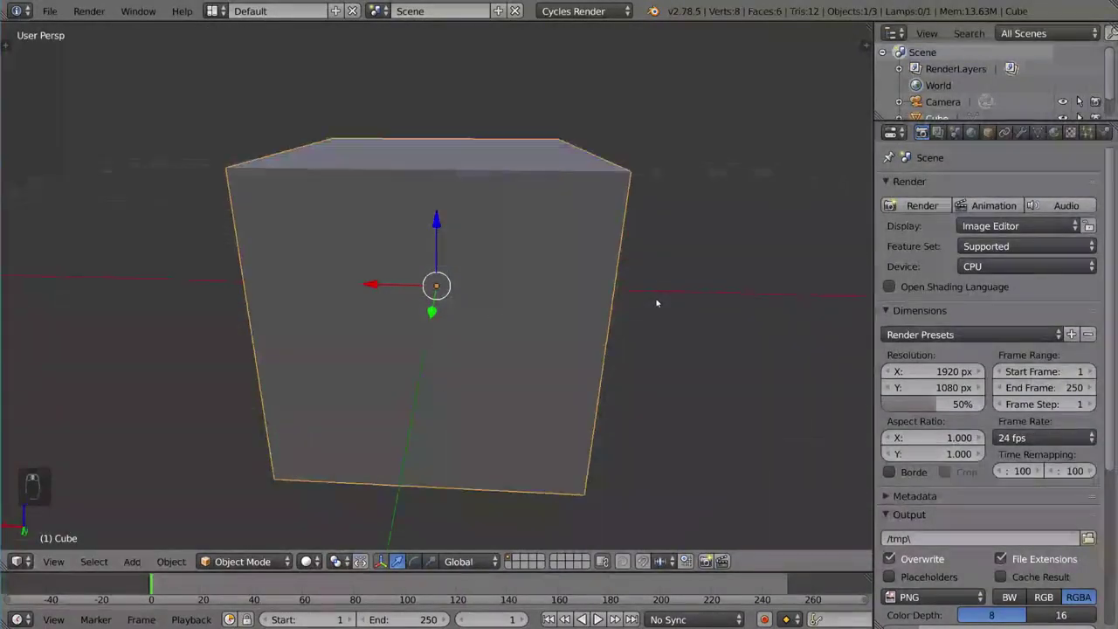
{"action": "scroll", "coordinate": [657, 303], "scroll_direction": "down", "scroll_amount": 2}
{"action": "scroll", "coordinate": [657, 303], "scroll_direction": "down", "scroll_amount": 5}
{"action": "scroll", "coordinate": [656, 302], "scroll_direction": "down", "scroll_amount": 2}
{"action": "scroll", "coordinate": [656, 302], "scroll_direction": "down", "scroll_amount": 1}
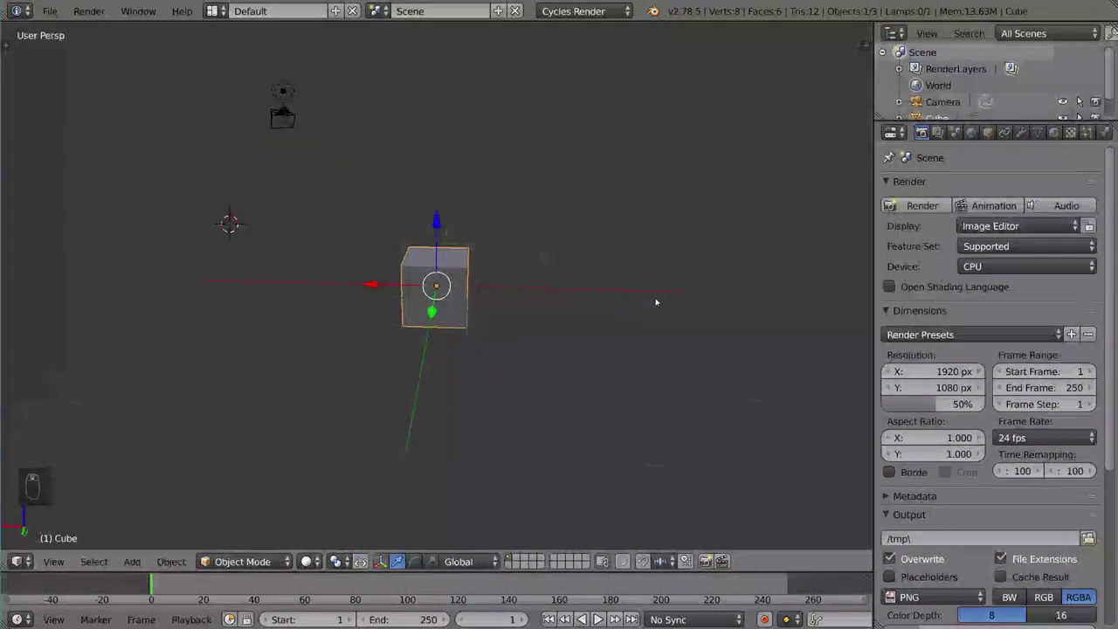
{"action": "scroll", "coordinate": [657, 303], "scroll_direction": "down", "scroll_amount": 1}
{"action": "scroll", "coordinate": [656, 302], "scroll_direction": "up", "scroll_amount": 2}
{"action": "scroll", "coordinate": [655, 303], "scroll_direction": "up", "scroll_amount": 4}
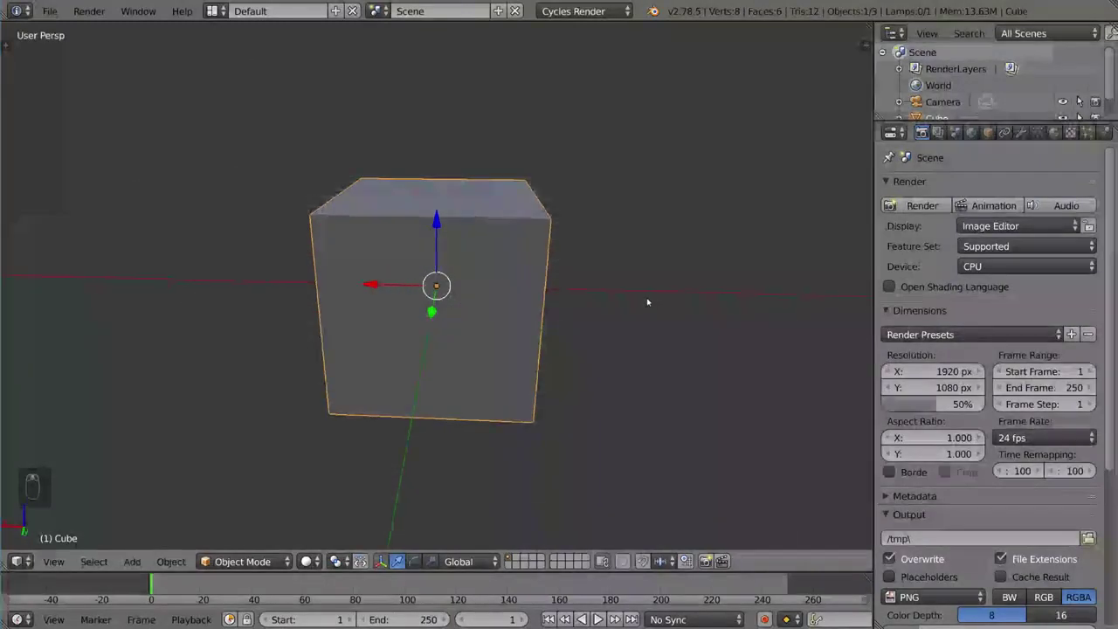
Step: Orbit round to the cube's other side and adjust zoom until it sits small near the top
{"action": "mouse_move", "coordinate": [649, 305]}
{"action": "middle_mouse_down"}
{"action": "mouse_move", "coordinate": [468, 311]}
{"action": "mouse_move", "coordinate": [684, 312]}
{"action": "mouse_move", "coordinate": [536, 283]}
{"action": "mouse_move", "coordinate": [571, 255]}
{"action": "mouse_move", "coordinate": [699, 338]}
{"action": "mouse_move", "coordinate": [637, 272]}
{"action": "mouse_move", "coordinate": [606, 401]}
{"action": "mouse_move", "coordinate": [507, 357]}
{"action": "mouse_move", "coordinate": [550, 307]}
{"action": "mouse_move", "coordinate": [417, 317]}
{"action": "mouse_move", "coordinate": [529, 212]}
{"action": "mouse_move", "coordinate": [449, 262]}
{"action": "mouse_move", "coordinate": [525, 320]}
{"action": "middle_mouse_up"}
{"action": "scroll", "coordinate": [469, 310], "scroll_direction": "down", "scroll_amount": 3}
{"action": "scroll", "coordinate": [570, 255], "scroll_direction": "down", "scroll_amount": 3}
{"action": "scroll", "coordinate": [607, 400], "scroll_direction": "up", "scroll_amount": 4}
{"action": "scroll", "coordinate": [506, 356], "scroll_direction": "down", "scroll_amount": 2}
{"action": "scroll", "coordinate": [528, 211], "scroll_direction": "up", "scroll_amount": 2}
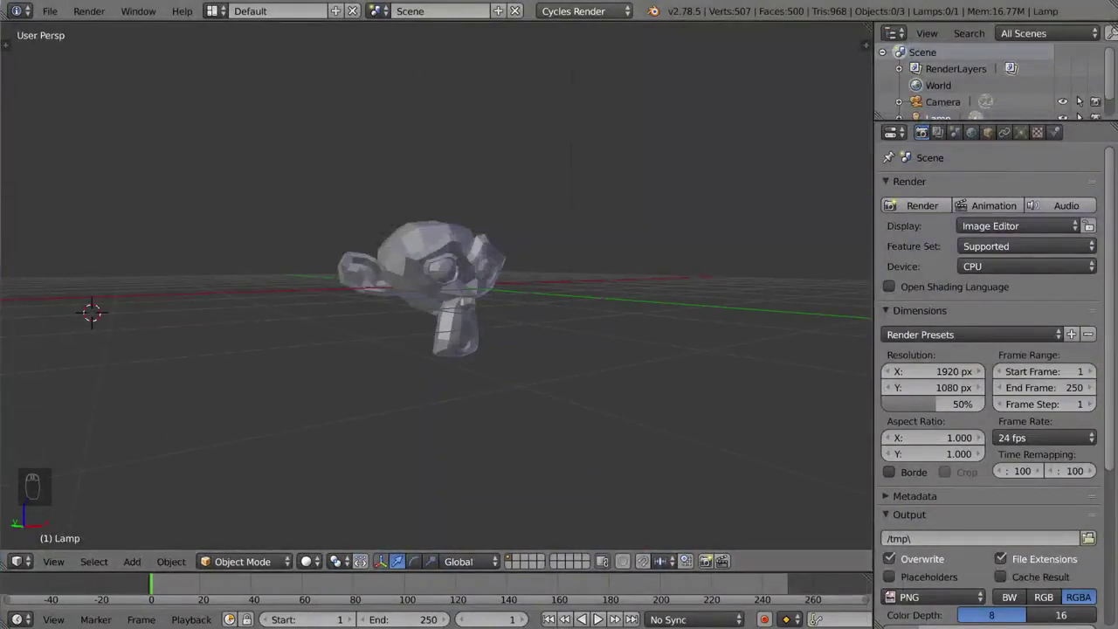
Step: Orbit Suzanne from a higher view to level front, then to a raised viewpoint
{"action": "scroll", "coordinate": [721, 182], "scroll_direction": "down", "scroll_amount": 5}
{"action": "middle_click_drag", "start_coordinate": [714, 185], "coordinate": [725, 204]}
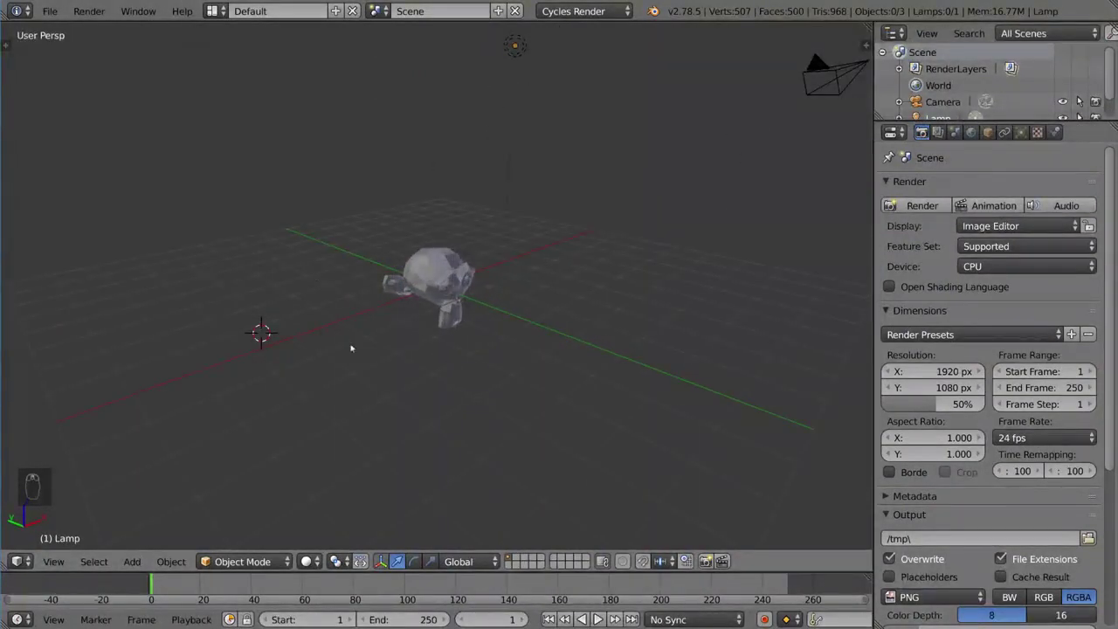
{"action": "mouse_move", "coordinate": [565, 279]}
{"action": "middle_mouse_down"}
{"action": "mouse_move", "coordinate": [507, 250]}
{"action": "mouse_move", "coordinate": [489, 268]}
{"action": "mouse_move", "coordinate": [513, 249]}
{"action": "mouse_move", "coordinate": [568, 266]}
{"action": "middle_mouse_up"}
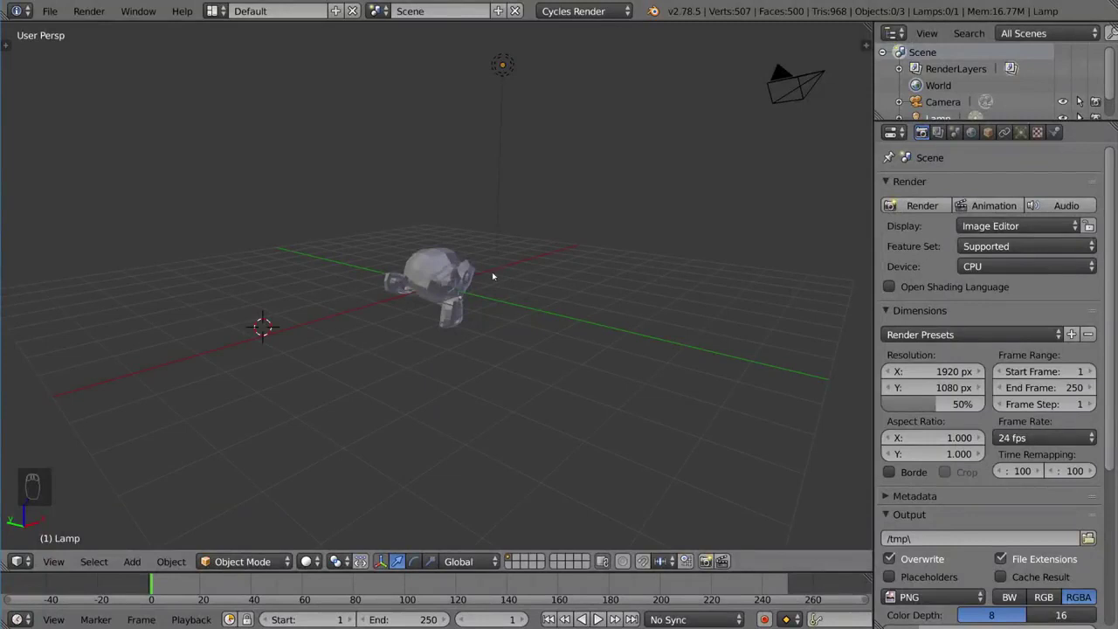
{"action": "mouse_move", "coordinate": [437, 335]}
{"action": "middle_mouse_down"}
{"action": "mouse_move", "coordinate": [441, 250]}
{"action": "mouse_move", "coordinate": [548, 237]}
{"action": "mouse_move", "coordinate": [547, 250]}
{"action": "mouse_move", "coordinate": [475, 286]}
{"action": "mouse_move", "coordinate": [472, 277]}
{"action": "middle_mouse_up"}
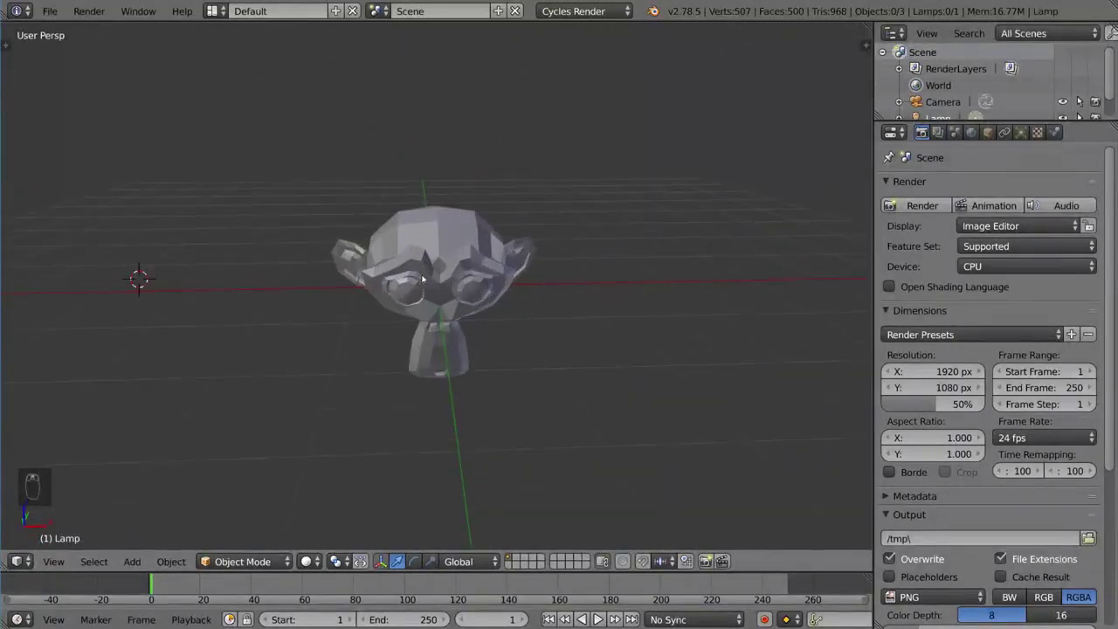
Step: Switch to wireframe shading and orbit around the wireframe Suzanne
{"action": "key", "text": "z"}
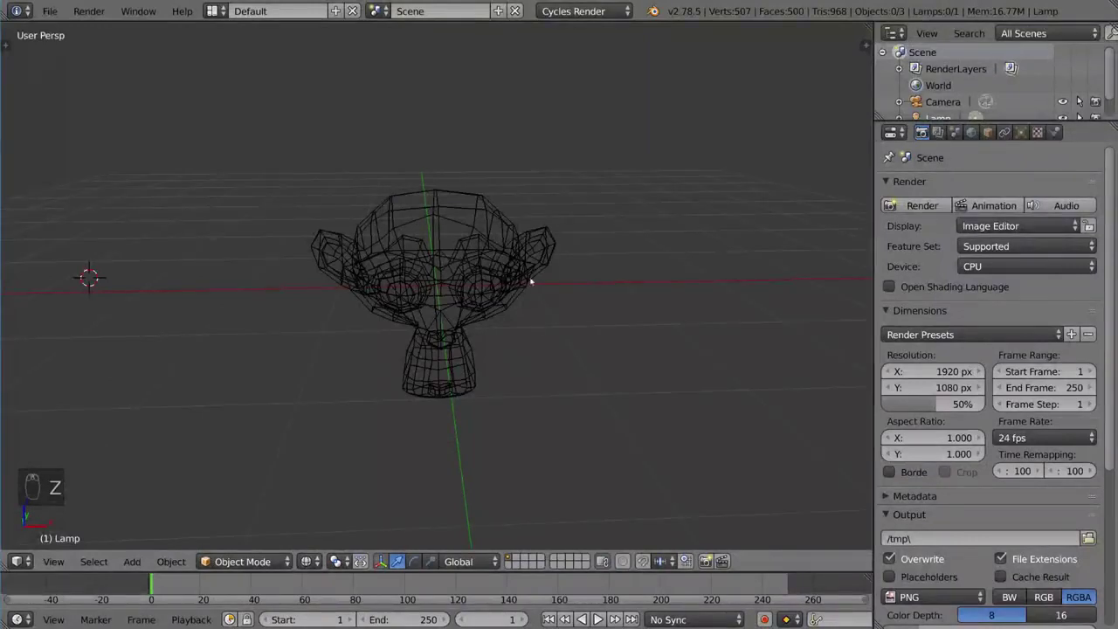
{"action": "middle_click_drag", "start_coordinate": [572, 273], "coordinate": [537, 282]}
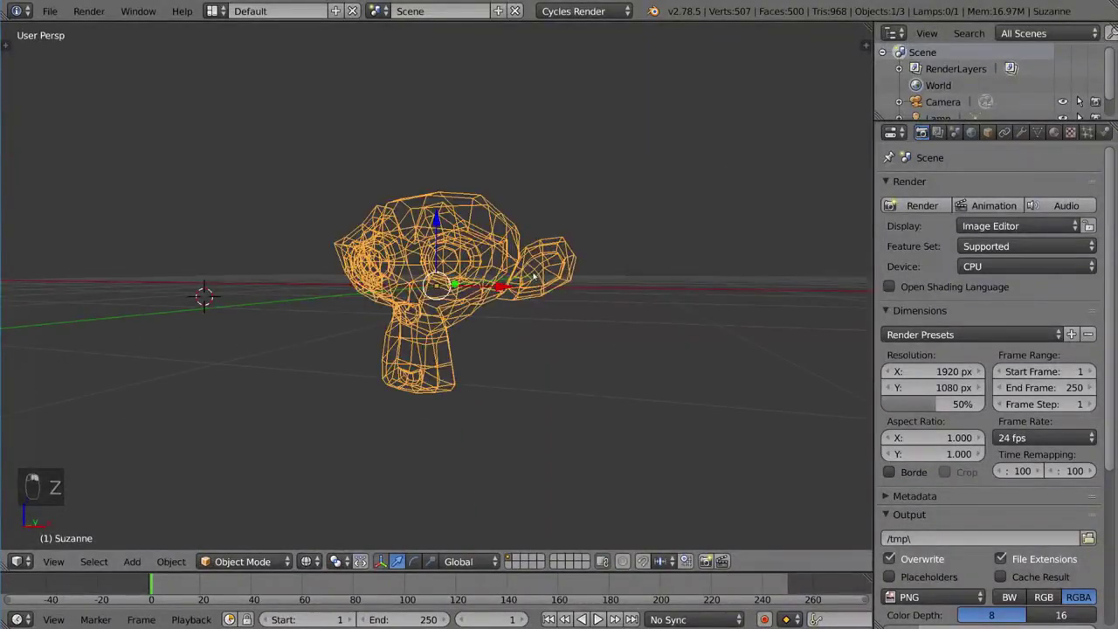
{"action": "mouse_move", "coordinate": [534, 277]}
{"action": "middle_mouse_down"}
{"action": "mouse_move", "coordinate": [487, 295]}
{"action": "mouse_move", "coordinate": [576, 270]}
{"action": "mouse_move", "coordinate": [581, 253]}
{"action": "mouse_move", "coordinate": [577, 285]}
{"action": "mouse_move", "coordinate": [585, 253]}
{"action": "mouse_move", "coordinate": [523, 308]}
{"action": "mouse_move", "coordinate": [539, 292]}
{"action": "middle_mouse_up"}
Step: Restore solid shading and toggle between perspective and orthographic, ending orthographic
{"action": "key", "text": "z"}
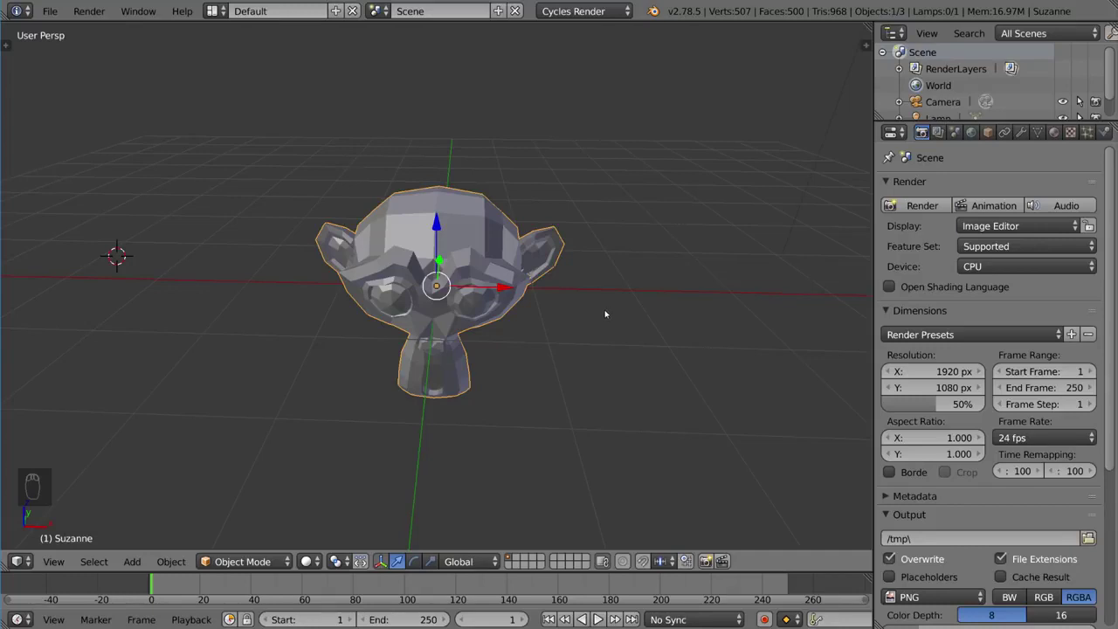
{"action": "key", "text": "KP_5"}
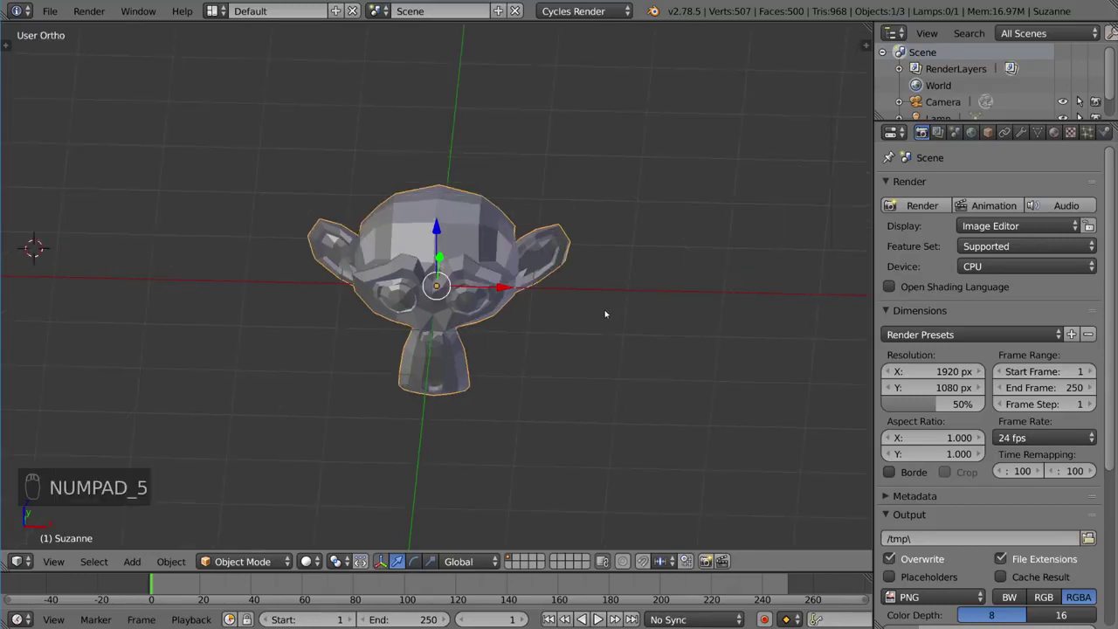
{"action": "key", "text": "KP_5"}
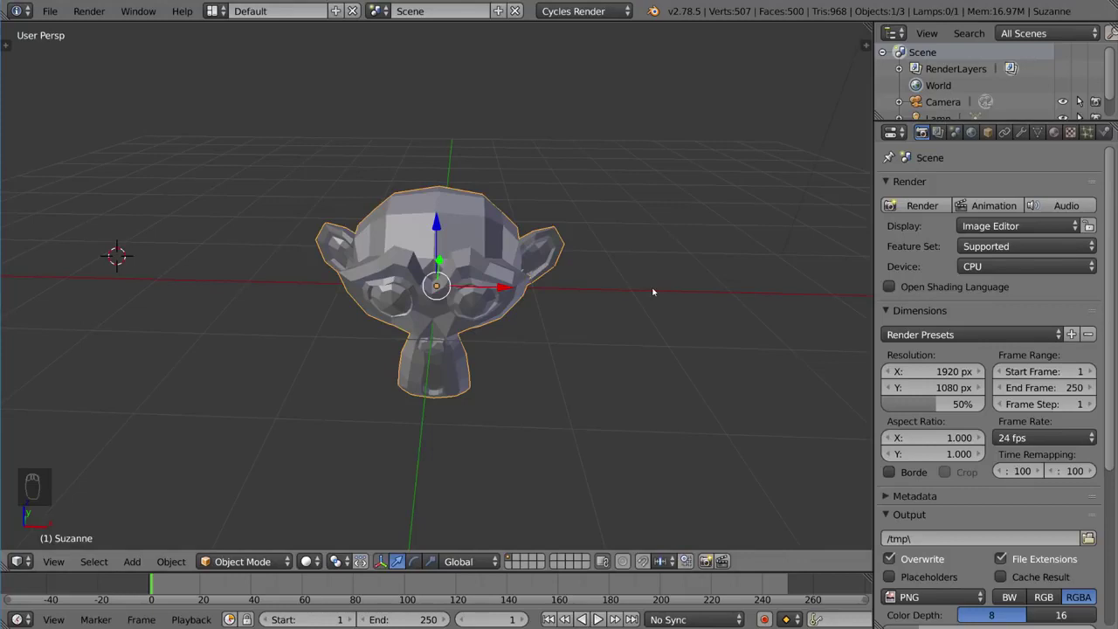
{"action": "key", "text": "KP_5"}
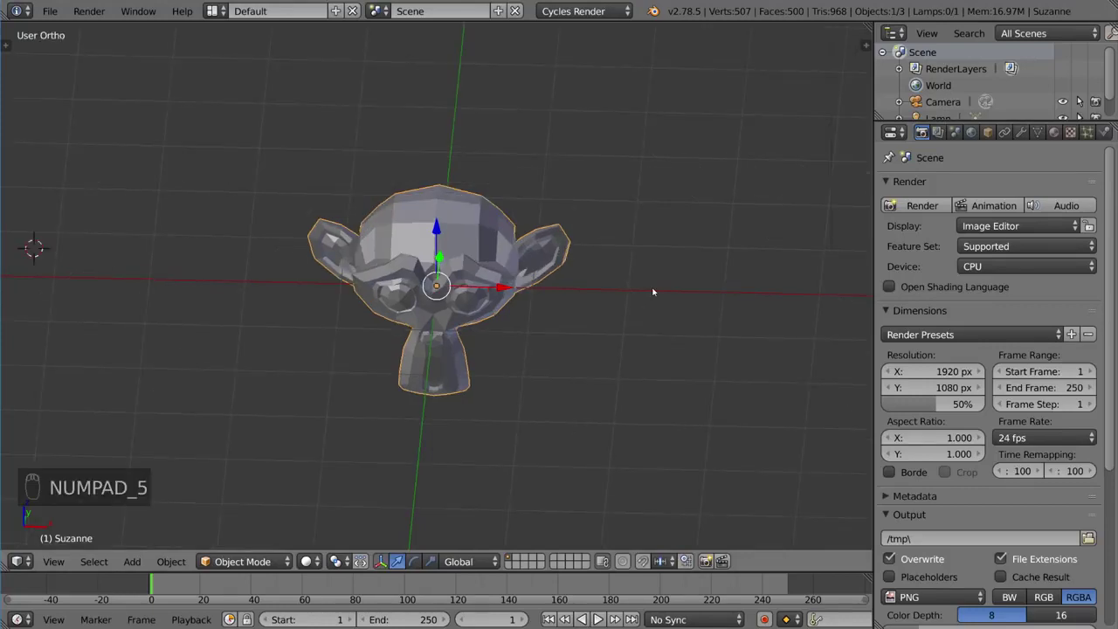
Step: Orbit around Suzanne until the camera appears, then return to perspective
{"action": "middle_click_drag", "start_coordinate": [653, 291], "coordinate": [692, 289]}
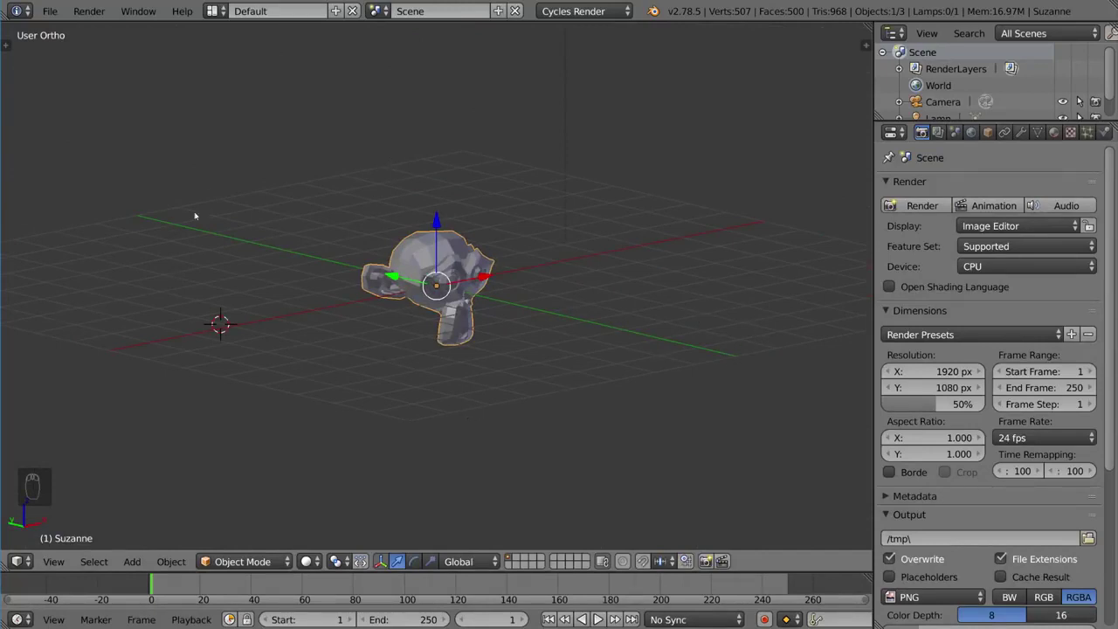
{"action": "mouse_move", "coordinate": [630, 348]}
{"action": "middle_mouse_down"}
{"action": "mouse_move", "coordinate": [534, 370]}
{"action": "mouse_move", "coordinate": [264, 319]}
{"action": "middle_mouse_up"}
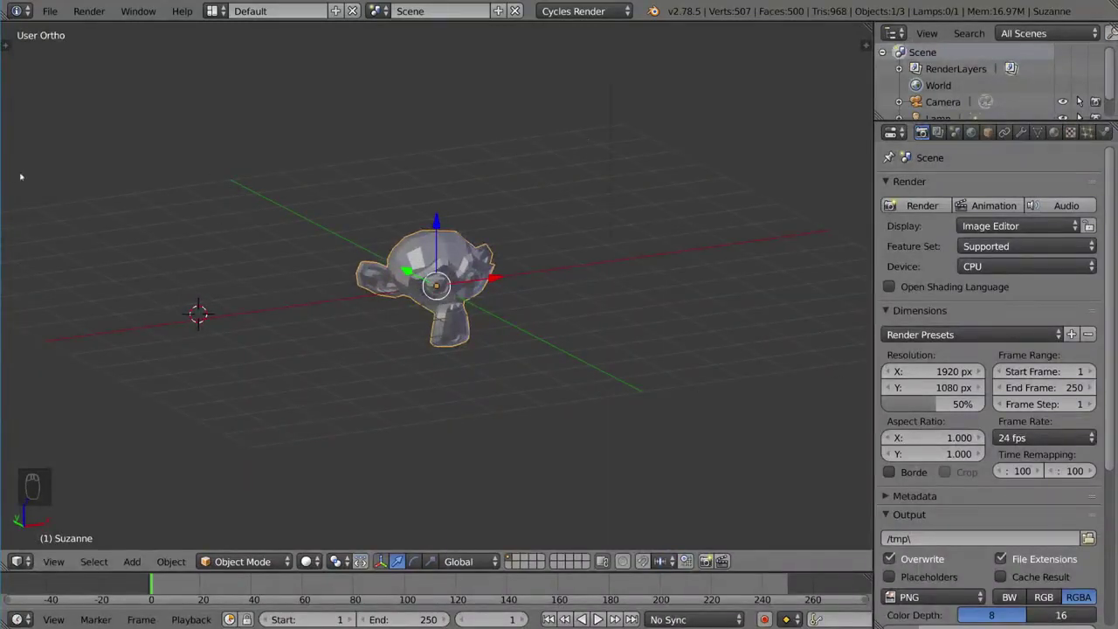
{"action": "middle_click_drag", "start_coordinate": [547, 237], "coordinate": [460, 297]}
{"action": "key", "text": "KP_5"}
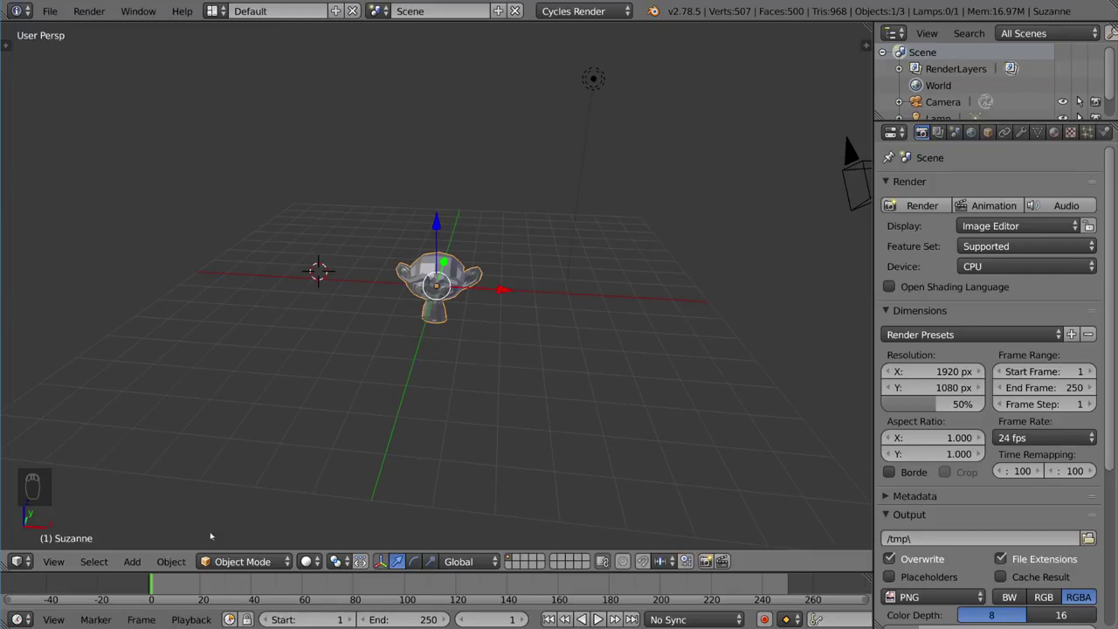
Step: View Suzanne from the front, toggling orthographic and perspective and ending orthographic
{"action": "key", "text": "KP_1"}
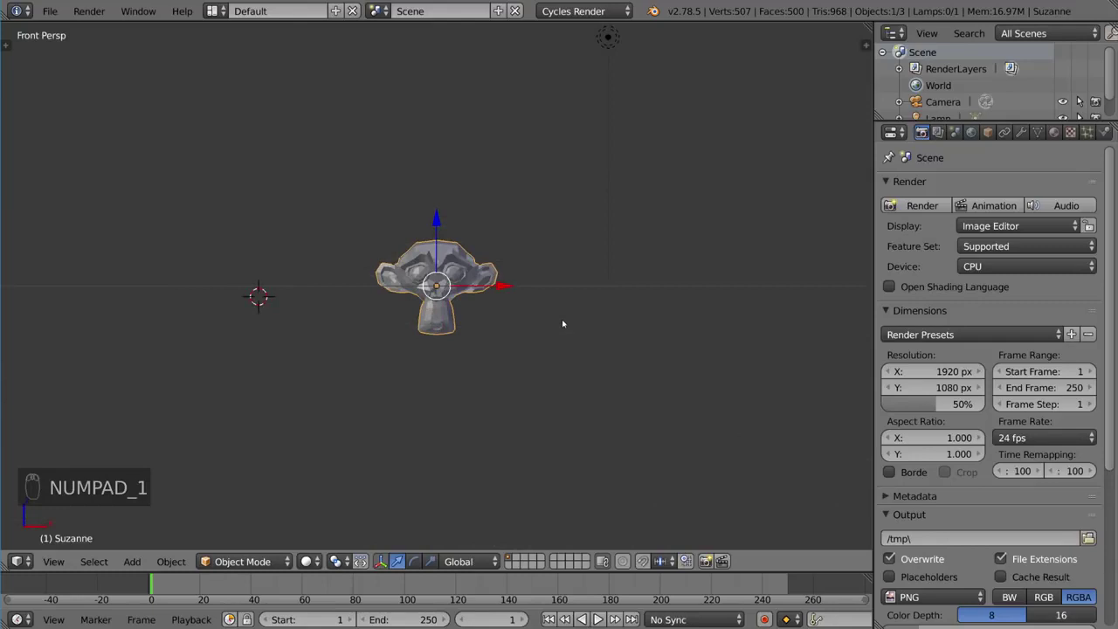
{"action": "key", "text": "KP_5"}
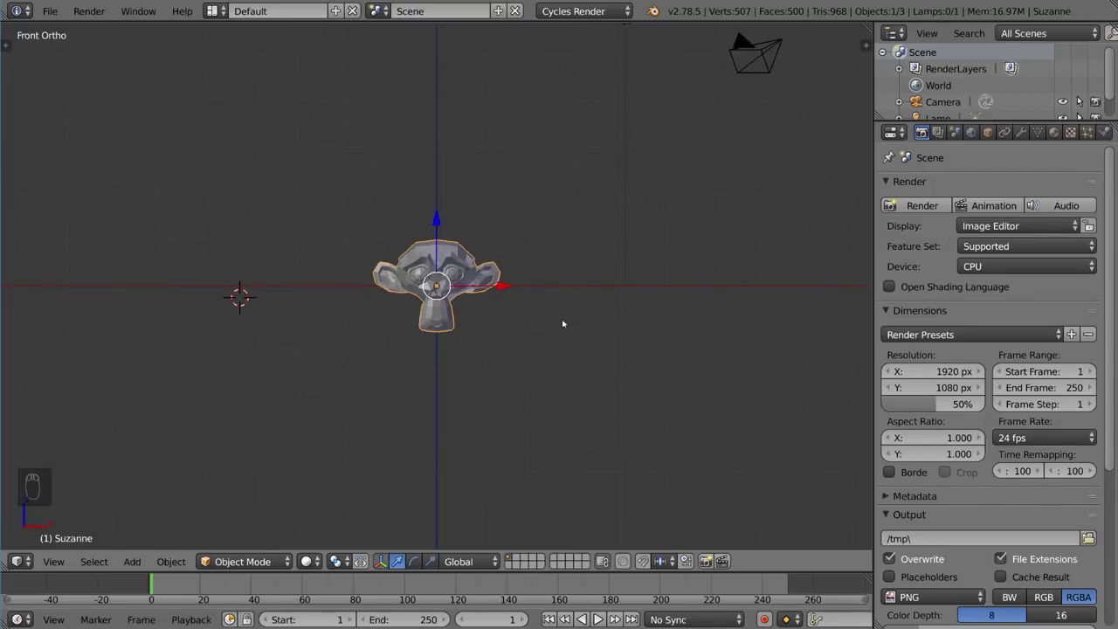
{"action": "key", "text": "KP_5"}
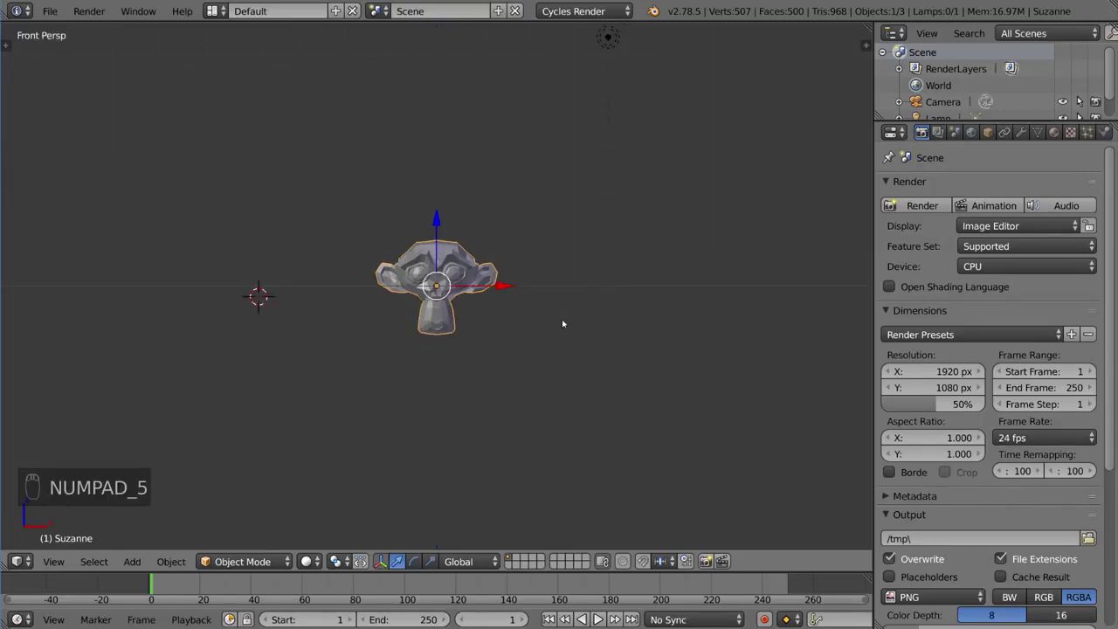
{"action": "key", "text": "KP_5"}
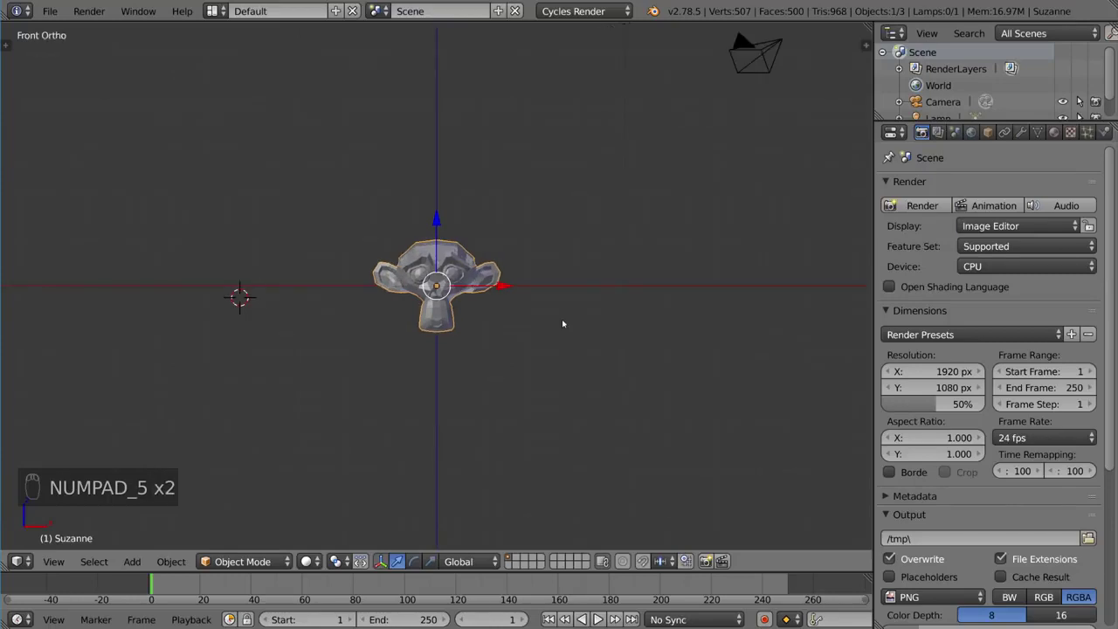
{"action": "key", "text": "KP_5"}
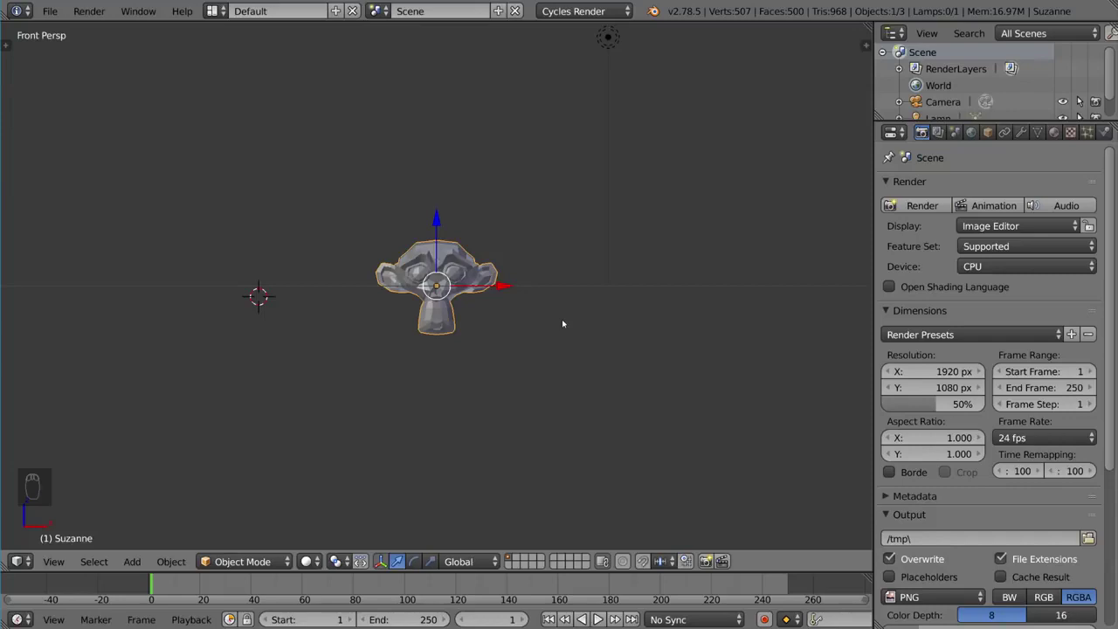
{"action": "key", "text": "KP_5"}
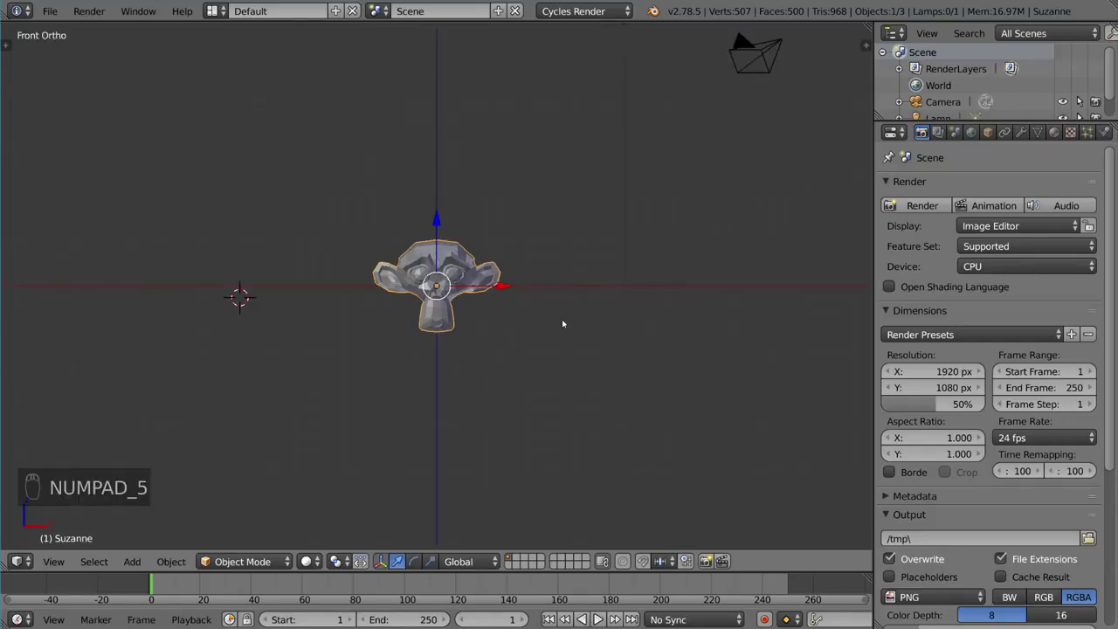
Step: View Suzanne from the right, left, back, top and bottom
{"action": "key", "text": "KP_3"}
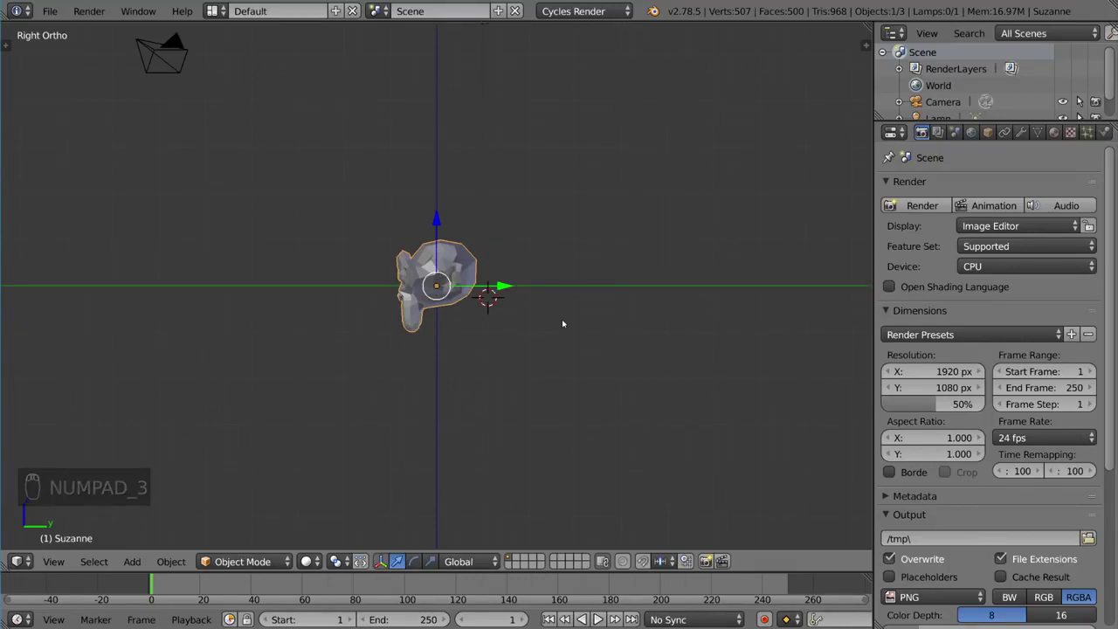
{"action": "key", "text": "ctrl+KP_3"}
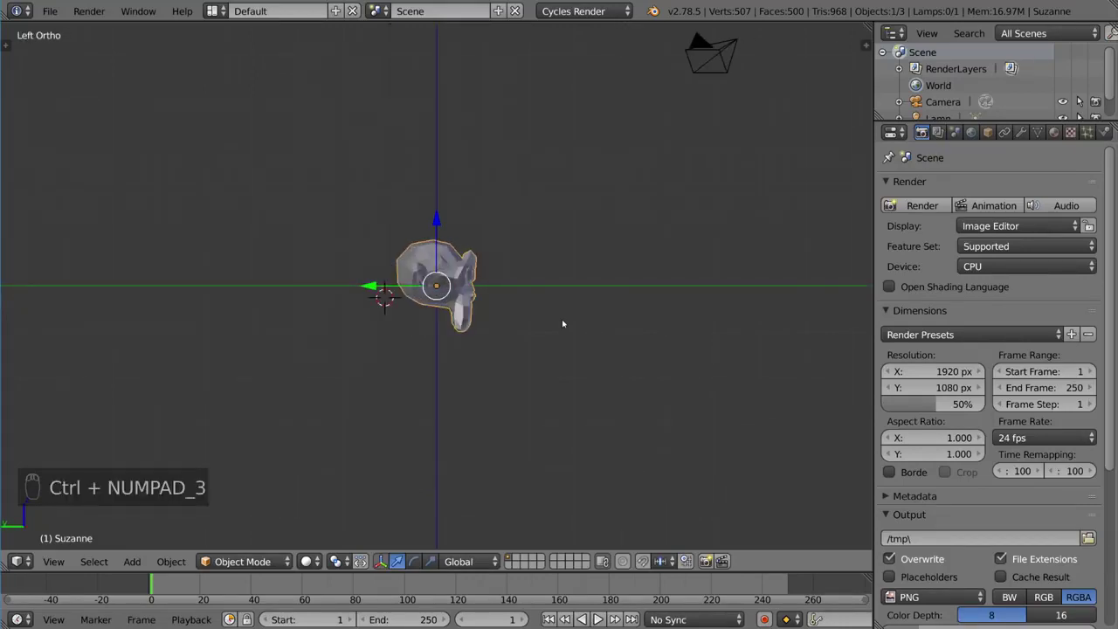
{"action": "key", "text": "ctrl+KP_1"}
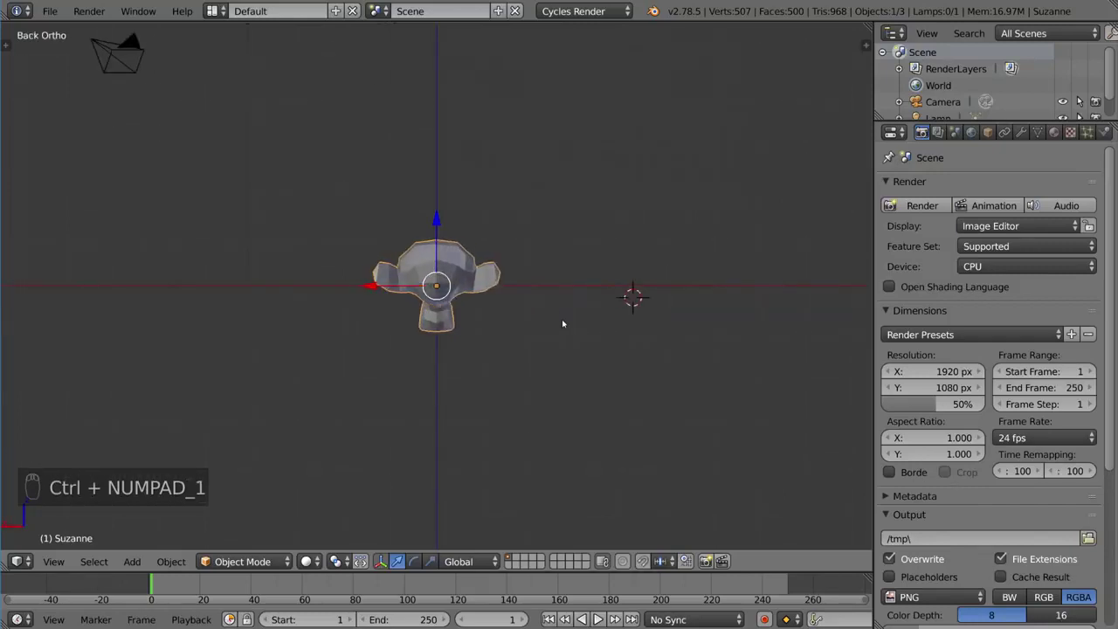
{"action": "key", "text": "KP_7"}
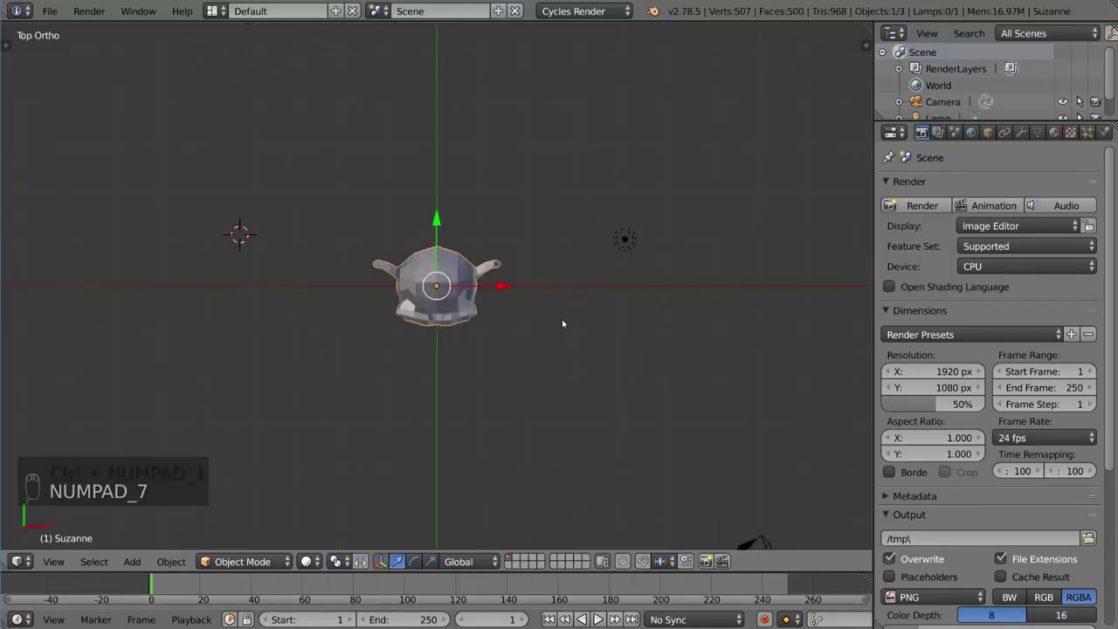
{"action": "key", "text": "ctrl+KP_7"}
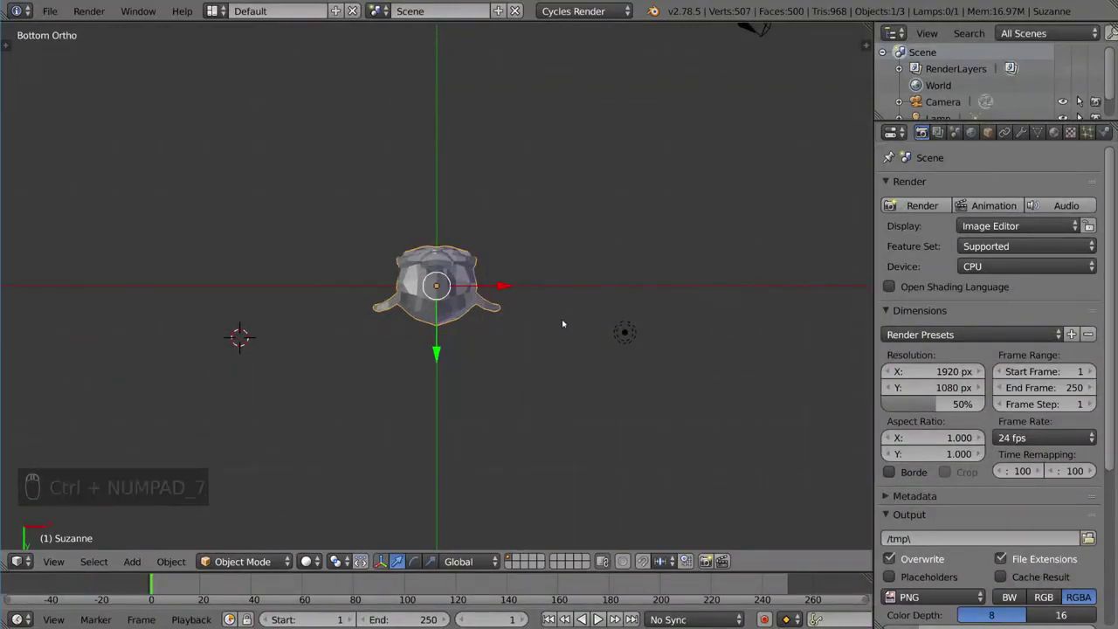
Step: Flip to opposite views with Numpad 9 from the front and right-side views
{"action": "key", "text": "KP_9"}
{"action": "key", "text": "KP_9"}
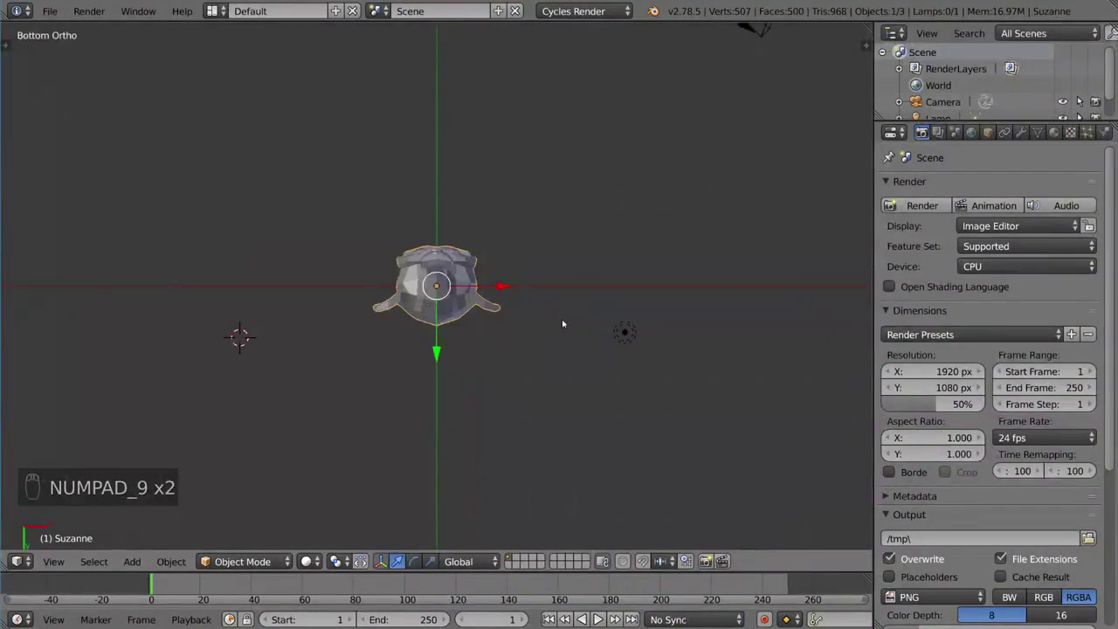
{"action": "key", "text": "KP_1"}
{"action": "key", "text": "KP_9"}
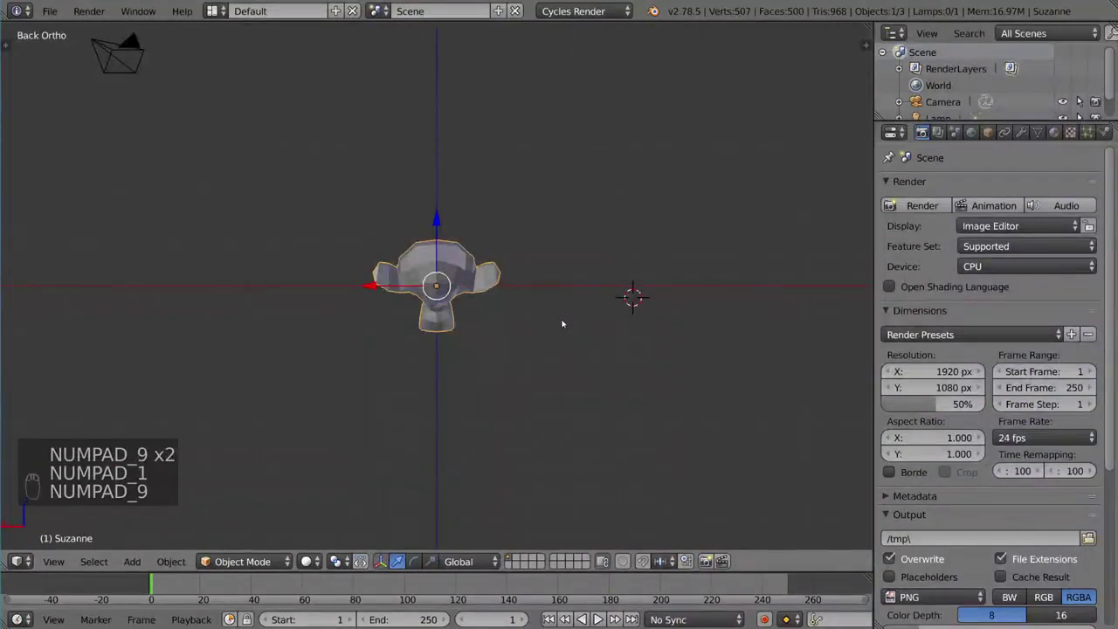
{"action": "key", "text": "KP_9"}
{"action": "key", "text": "KP_9"}
{"action": "key", "text": "KP_9"}
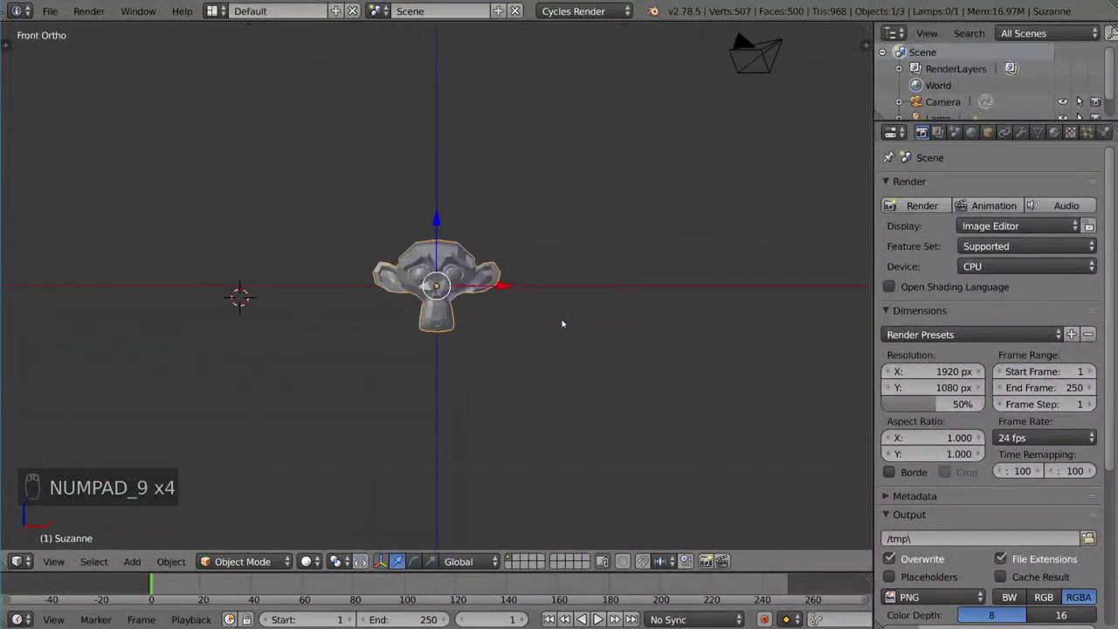
{"action": "key", "text": "KP_3"}
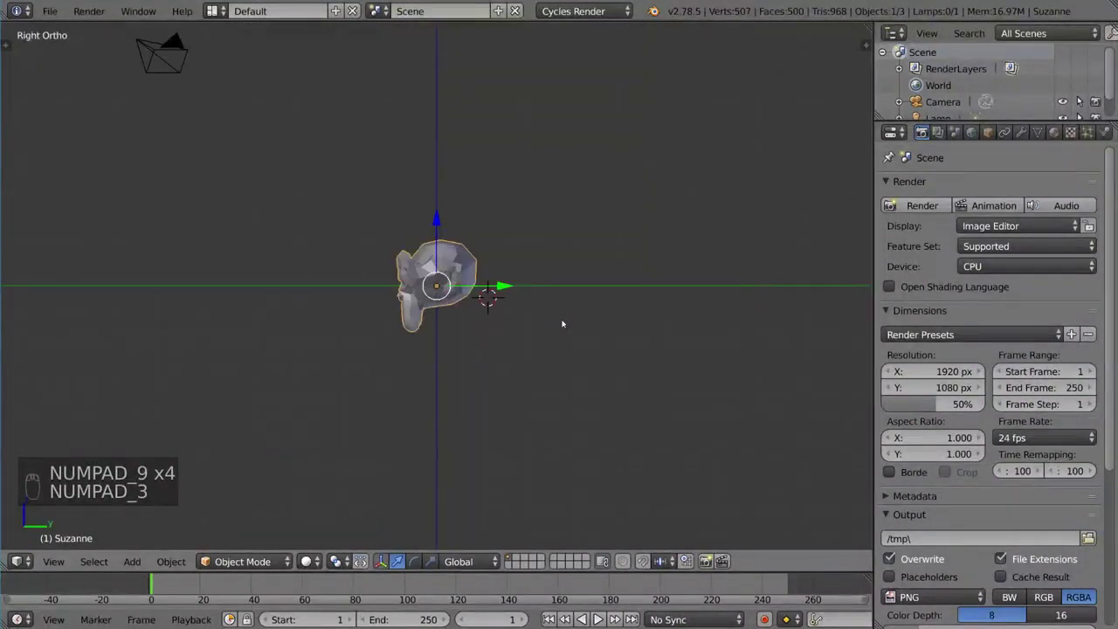
{"action": "key", "text": "KP_9"}
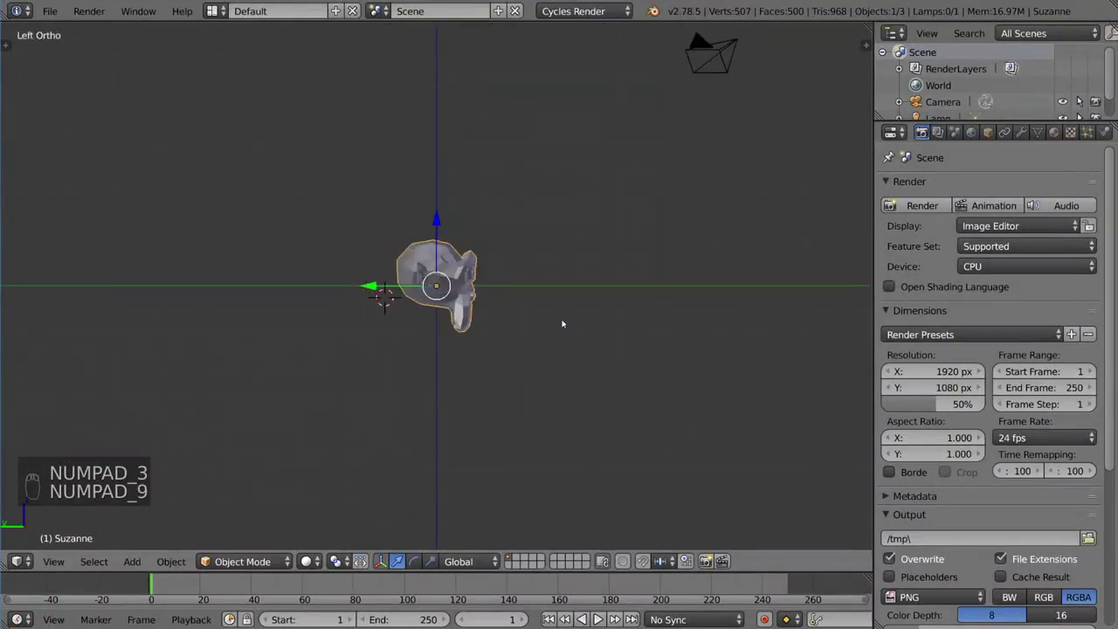
{"action": "key", "text": "KP_9"}
{"action": "key", "text": "KP_9"}
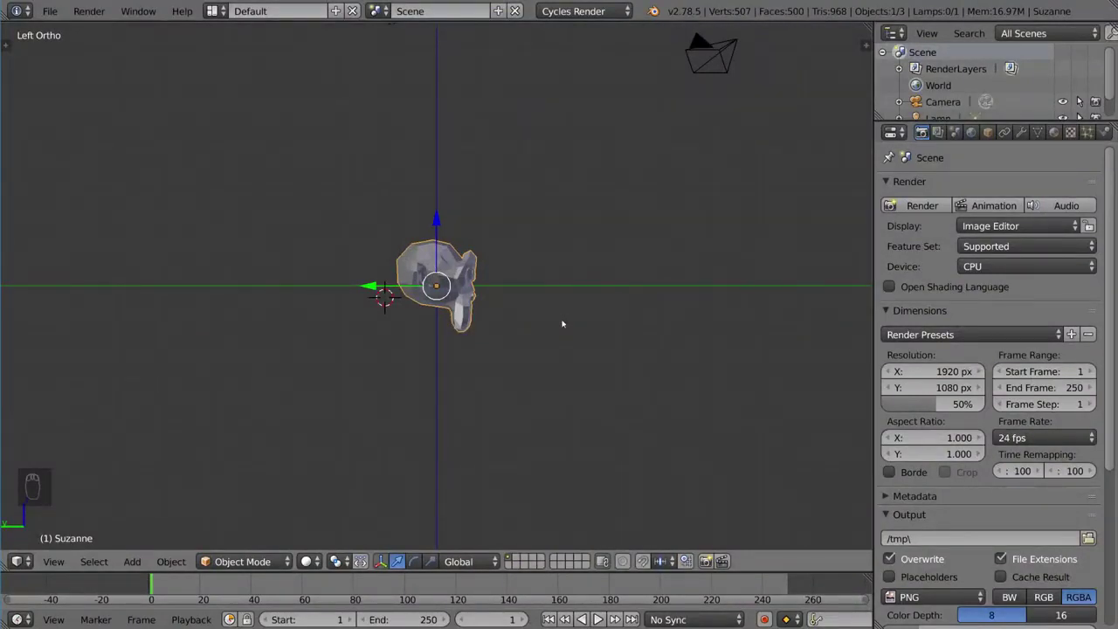
Step: Orbit and tilt around Suzanne in numpad steps until the camera and lamp show
{"action": "key", "text": "KP_6"}
{"action": "key", "text": "KP_6"}
{"action": "key", "text": "KP_6"}
{"action": "key", "text": "KP_6"}
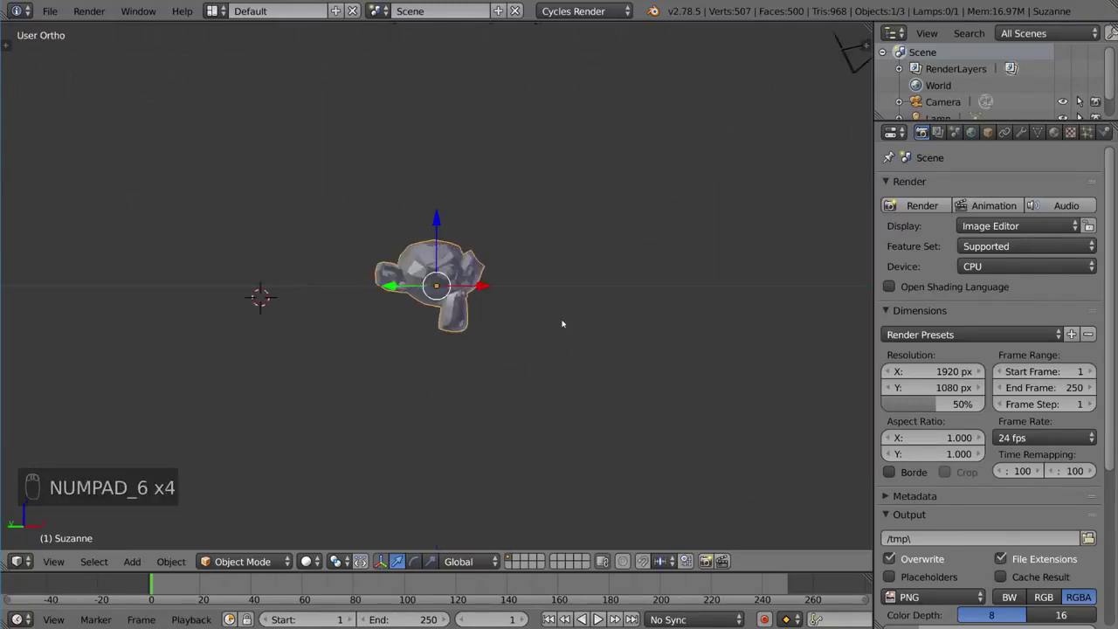
{"action": "key", "text": "KP_6"}
{"action": "key", "text": "KP_6"}
{"action": "key", "text": "KP_6"}
{"action": "key", "text": "KP_8"}
{"action": "key", "text": "KP_8"}
{"action": "key", "text": "KP_8"}
{"action": "key", "text": "KP_8"}
{"action": "key", "text": "KP_2"}
{"action": "key", "text": "KP_2"}
{"action": "key", "text": "KP_2"}
{"action": "key", "text": "KP_2"}
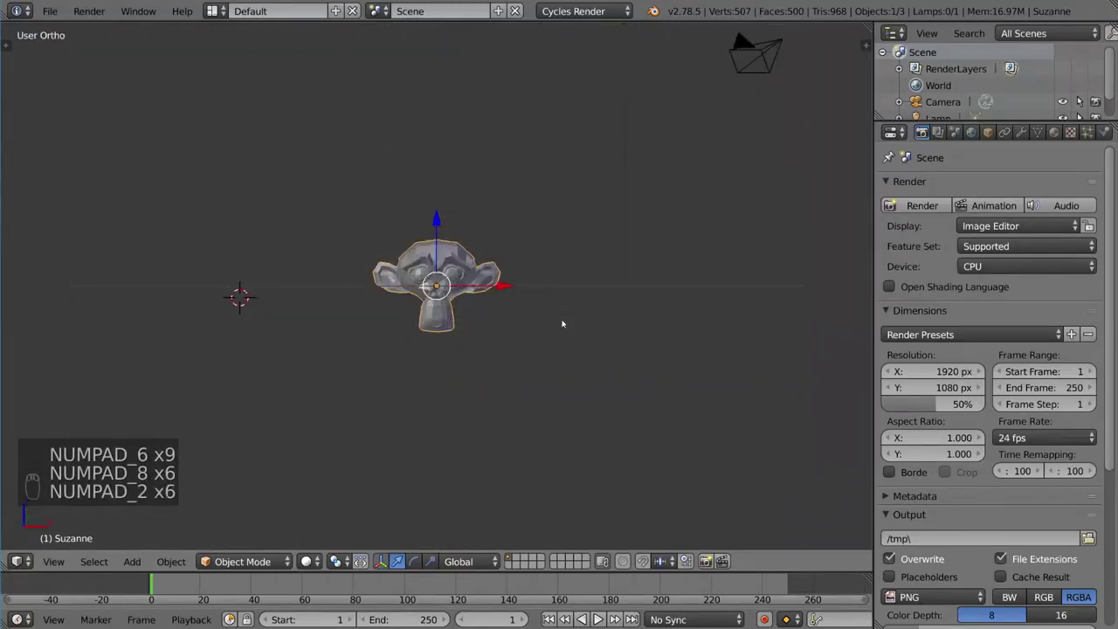
{"action": "key", "text": "KP_2"}
{"action": "key", "text": "KP_2"}
{"action": "key", "text": "KP_2"}
{"action": "key", "text": "KP_4"}
{"action": "key", "text": "KP_4"}
{"action": "key", "text": "KP_4"}
{"action": "key", "text": "KP_4"}
{"action": "key", "text": "KP_8"}
{"action": "key", "text": "KP_8"}
{"action": "key", "text": "KP_8"}
{"action": "key", "text": "KP_8"}
{"action": "key", "text": "KP_8"}
{"action": "key", "text": "KP_8"}
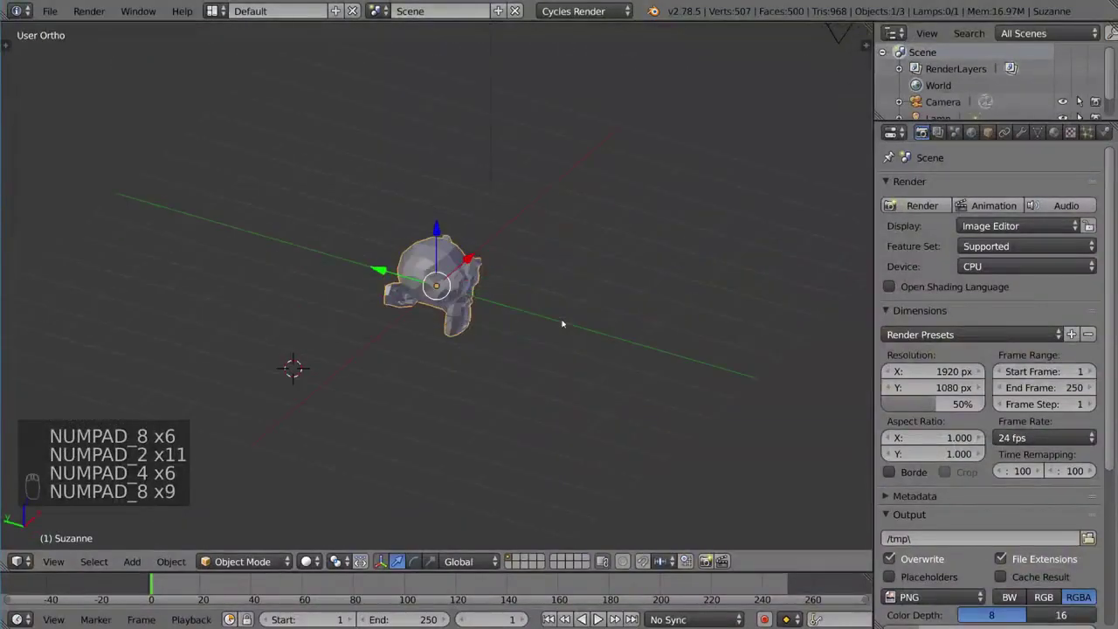
{"action": "key", "text": "KP_6"}
{"action": "key", "text": "KP_6"}
{"action": "key", "text": "KP_6"}
{"action": "key", "text": "KP_6"}
{"action": "key", "text": "KP_6"}
{"action": "key", "text": "KP_6"}
{"action": "key", "text": "KP_6"}
{"action": "key", "text": "KP_6"}
{"action": "key", "text": "KP_6"}
{"action": "key", "text": "KP_6"}
{"action": "key", "text": "KP_6"}
{"action": "key", "text": "KP_6"}
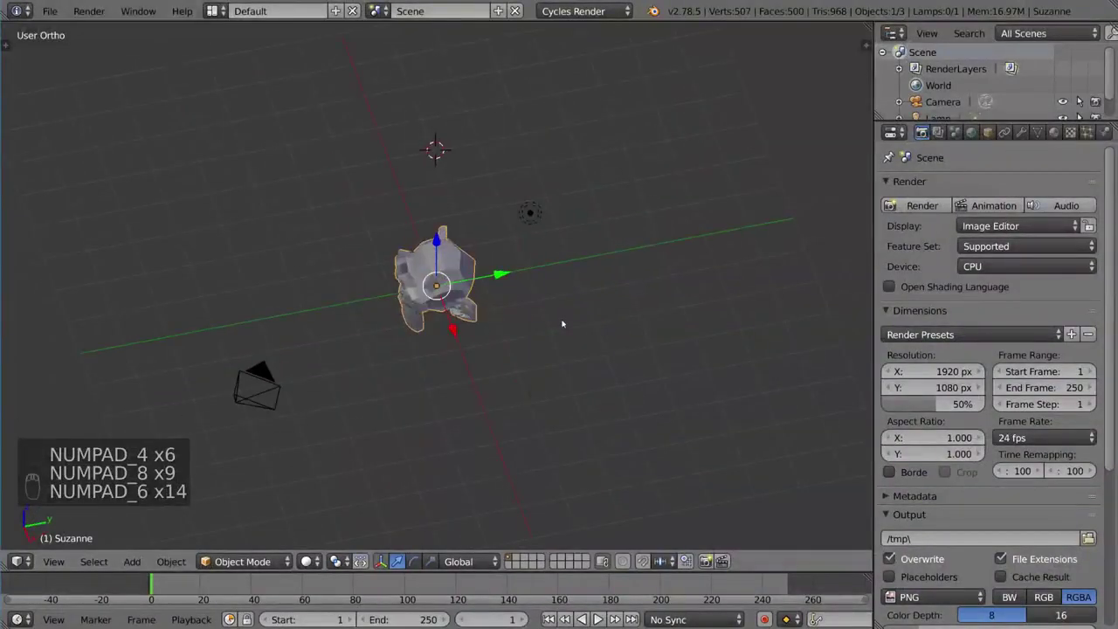
{"action": "key", "text": "KP_2"}
{"action": "key", "text": "KP_2"}
{"action": "key", "text": "KP_2"}
{"action": "key", "text": "KP_2"}
{"action": "key", "text": "KP_2"}
{"action": "key", "text": "KP_4"}
{"action": "key", "text": "KP_4"}
{"action": "key", "text": "KP_4"}
{"action": "key", "text": "KP_4"}
{"action": "key", "text": "KP_4"}
{"action": "key", "text": "KP_4"}
{"action": "key", "text": "KP_4"}
{"action": "key", "text": "KP_4"}
{"action": "key", "text": "KP_4"}
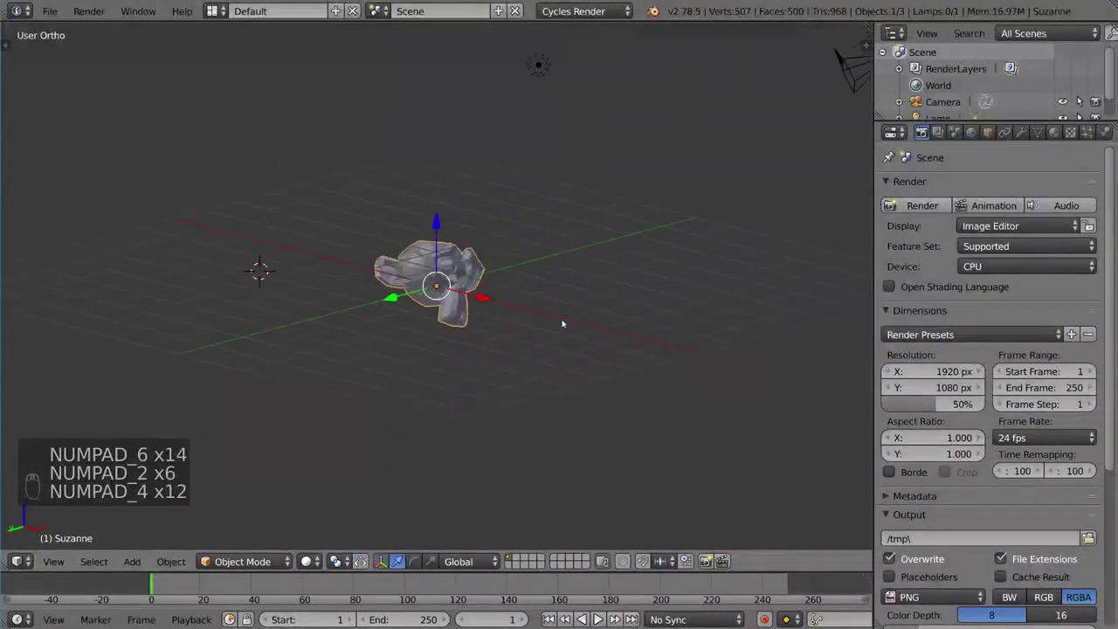
{"action": "key", "text": "KP_8"}
{"action": "key", "text": "KP_8"}
{"action": "key", "text": "KP_8"}
{"action": "key", "text": "KP_8"}
{"action": "key", "text": "KP_6"}
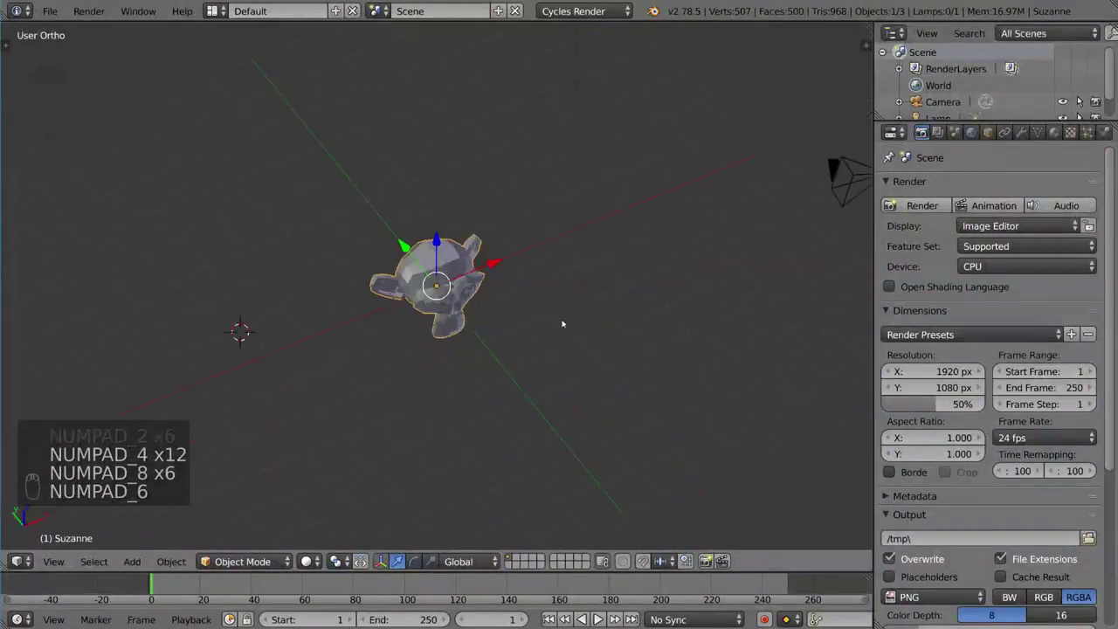
{"action": "key", "text": "KP_6"}
{"action": "key", "text": "KP_6"}
{"action": "key", "text": "KP_6"}
{"action": "key", "text": "KP_6"}
{"action": "key", "text": "KP_6"}
{"action": "key", "text": "KP_6"}
Step: Switch to perspective and keep orbiting to a lower side-on angle on Suzanne
{"action": "key", "text": "KP_5"}
{"action": "key", "text": "KP_2"}
{"action": "key", "text": "KP_2"}
{"action": "key", "text": "KP_2"}
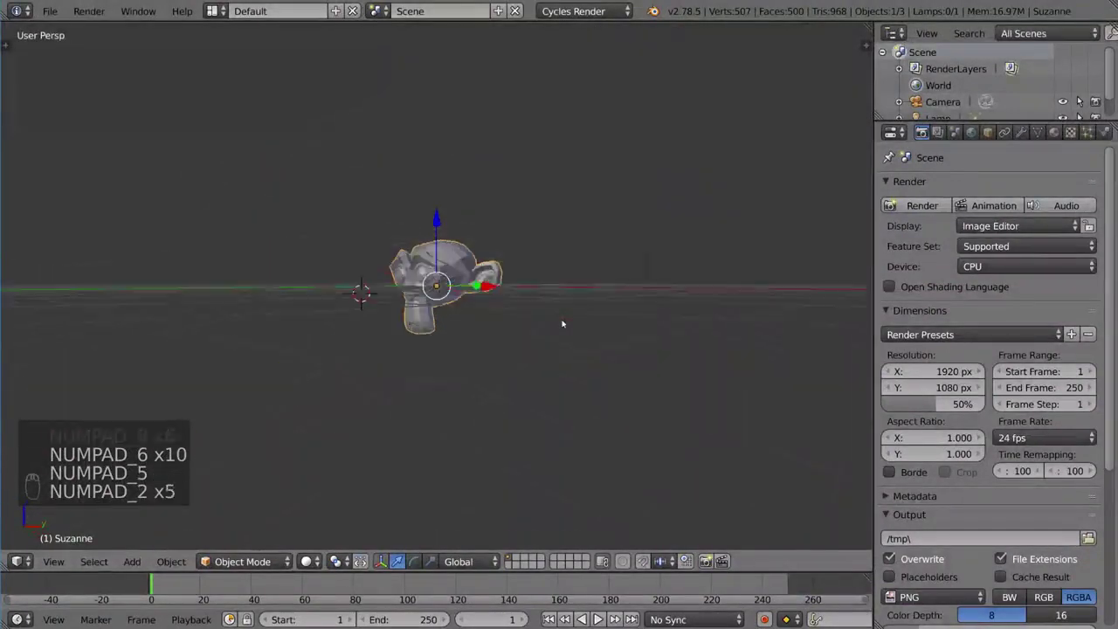
{"action": "key", "text": "KP_2"}
{"action": "key", "text": "KP_2"}
{"action": "key", "text": "KP_2"}
{"action": "key", "text": "KP_4"}
{"action": "key", "text": "KP_4"}
{"action": "key", "text": "KP_4"}
{"action": "key", "text": "KP_4"}
{"action": "key", "text": "KP_4"}
{"action": "key", "text": "KP_4"}
{"action": "key", "text": "KP_8"}
{"action": "key", "text": "KP_8"}
{"action": "key", "text": "KP_8"}
{"action": "key", "text": "KP_8"}
{"action": "key", "text": "KP_8"}
{"action": "key", "text": "KP_4"}
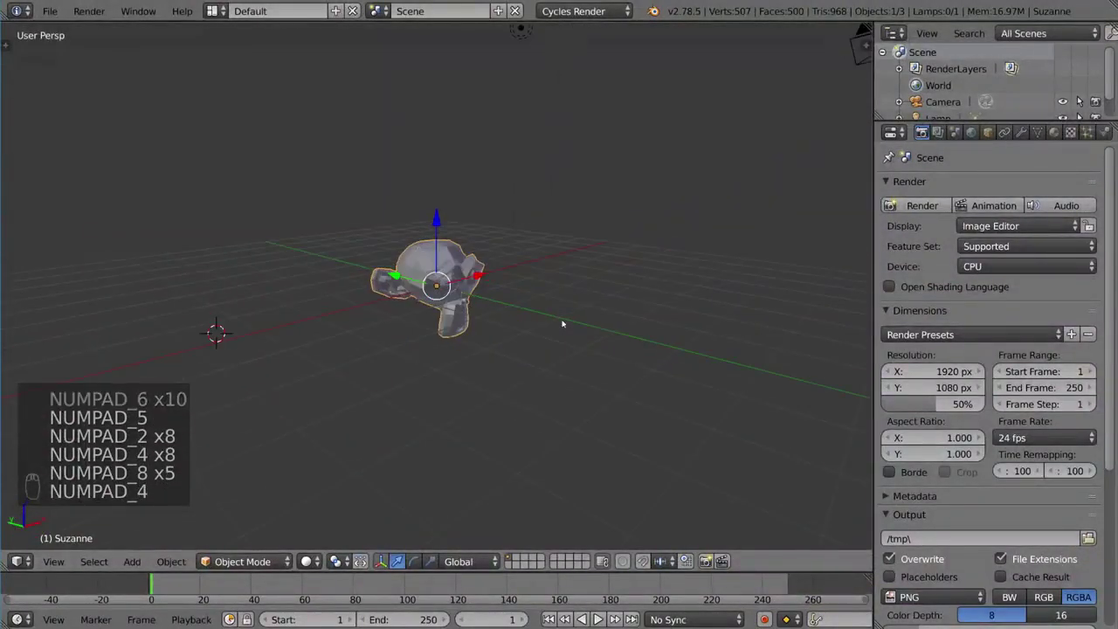
{"action": "key", "text": "KP_4"}
{"action": "key", "text": "KP_4"}
{"action": "key", "text": "KP_6"}
{"action": "key", "text": "KP_6"}
{"action": "key", "text": "KP_6"}
{"action": "key", "text": "KP_6"}
{"action": "key", "text": "KP_4"}
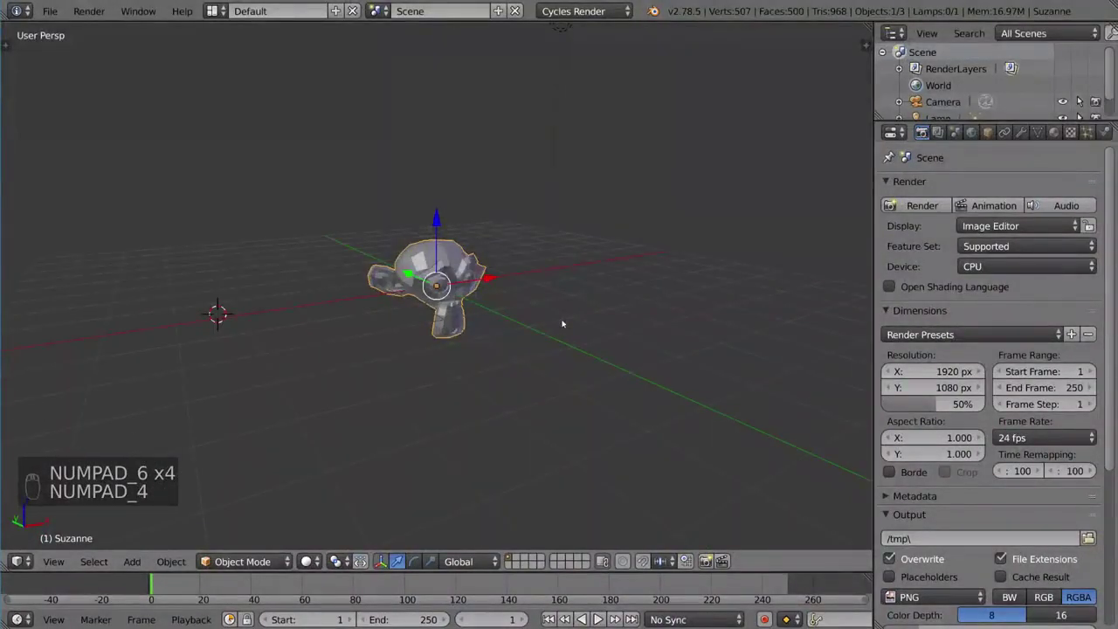
Step: Toggle camera view on and off with Numpad 0, orbiting between, ending in user perspective
{"action": "key", "text": "KP_0"}
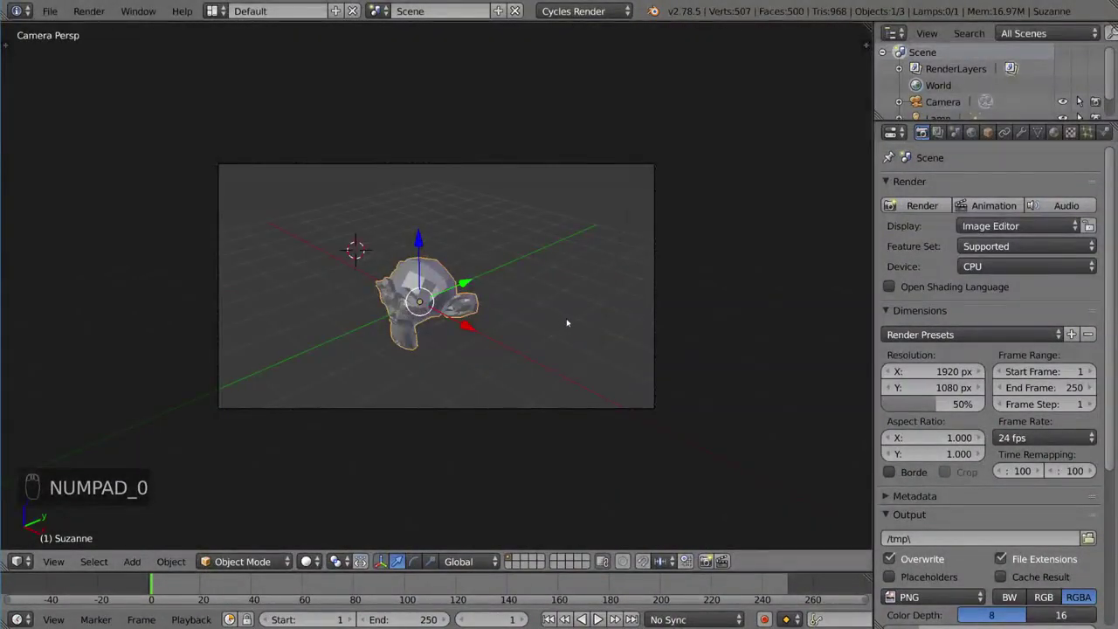
{"action": "key", "text": "KP_0"}
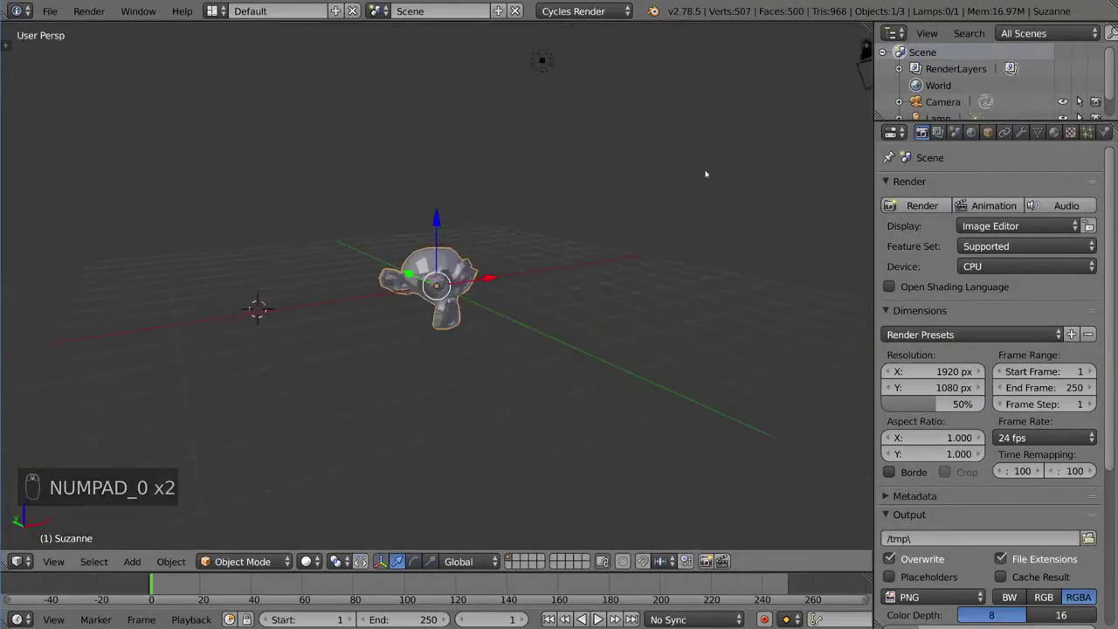
{"action": "key", "text": "KP_0"}
{"action": "key", "text": "KP_0"}
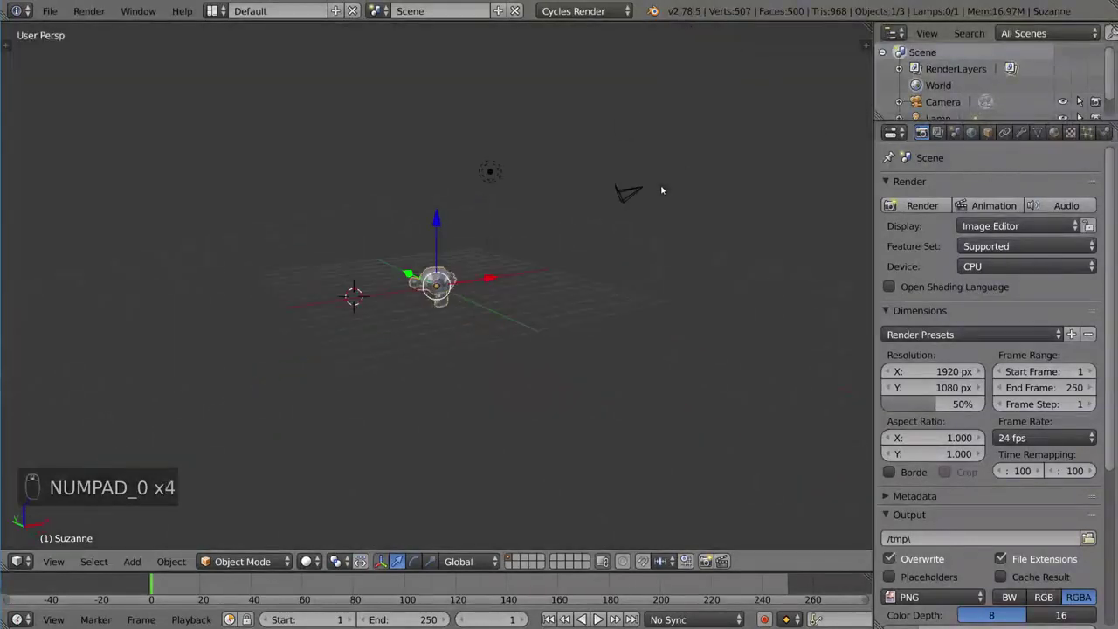
{"action": "key", "text": "KP_0"}
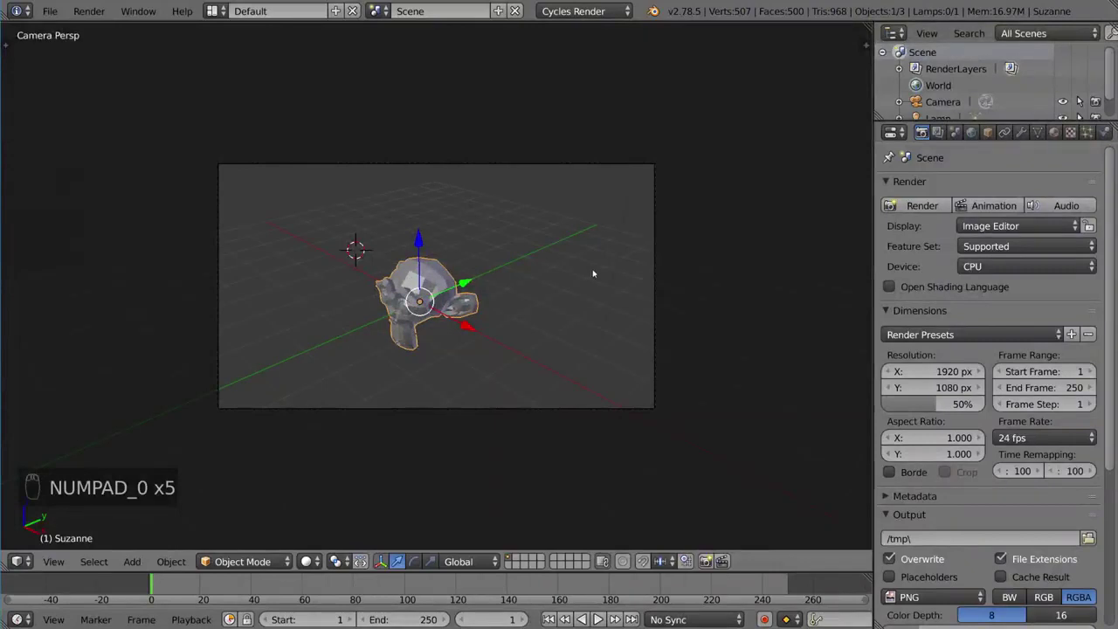
{"action": "key", "text": "KP_0"}
{"action": "mouse_move", "coordinate": [551, 280]}
{"action": "middle_mouse_down"}
{"action": "mouse_move", "coordinate": [610, 285]}
{"action": "mouse_move", "coordinate": [479, 270]}
{"action": "mouse_move", "coordinate": [561, 277]}
{"action": "middle_mouse_up"}
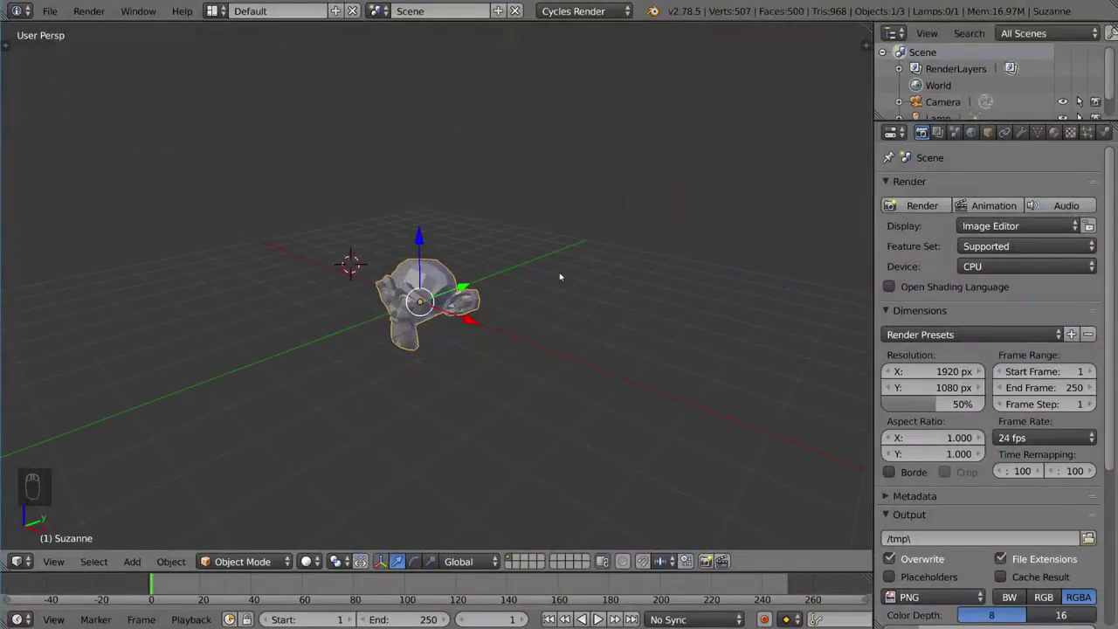
{"action": "key", "text": "KP_0"}
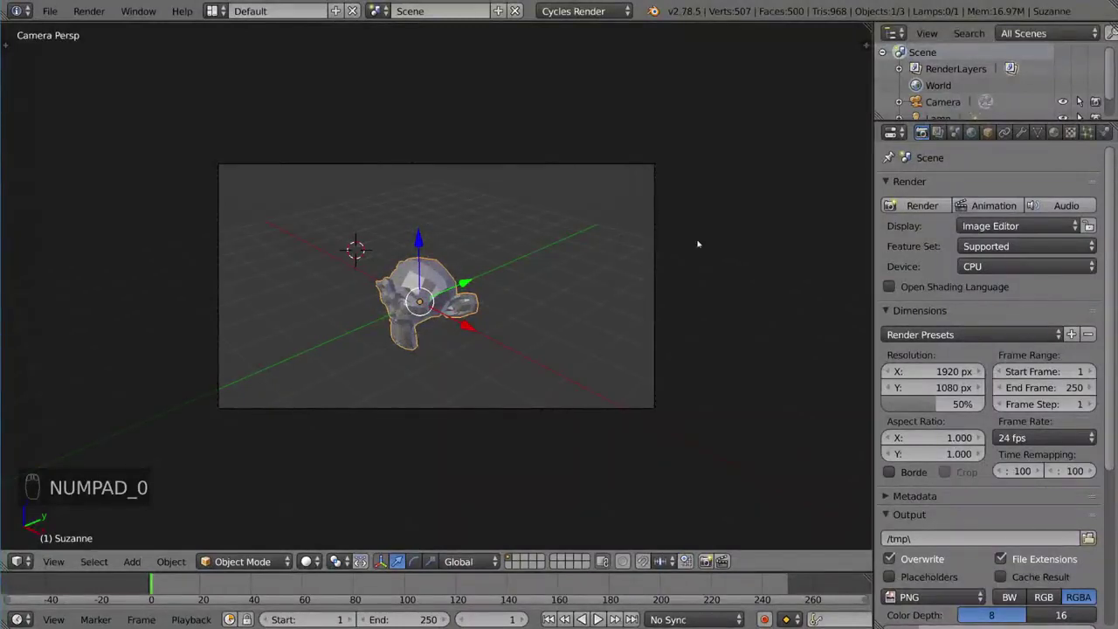
{"action": "key", "text": "KP_0"}
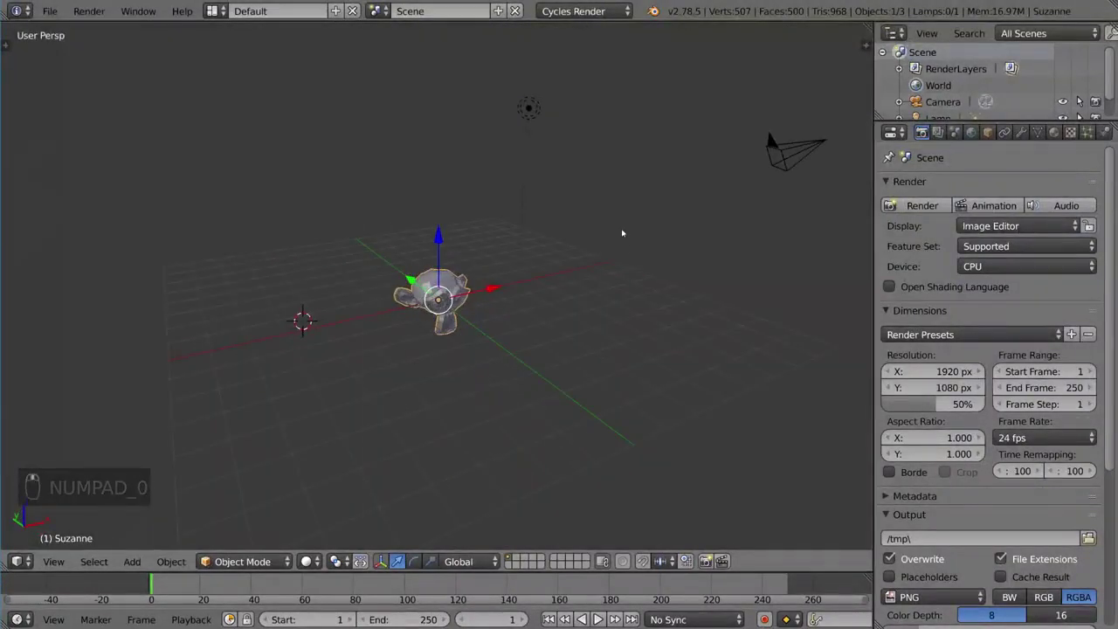
Step: Show and hide the tool shelf and properties sidebar repeatedly, ending with the sidebar open
{"action": "key", "text": "t"}
{"action": "key", "text": "n"}
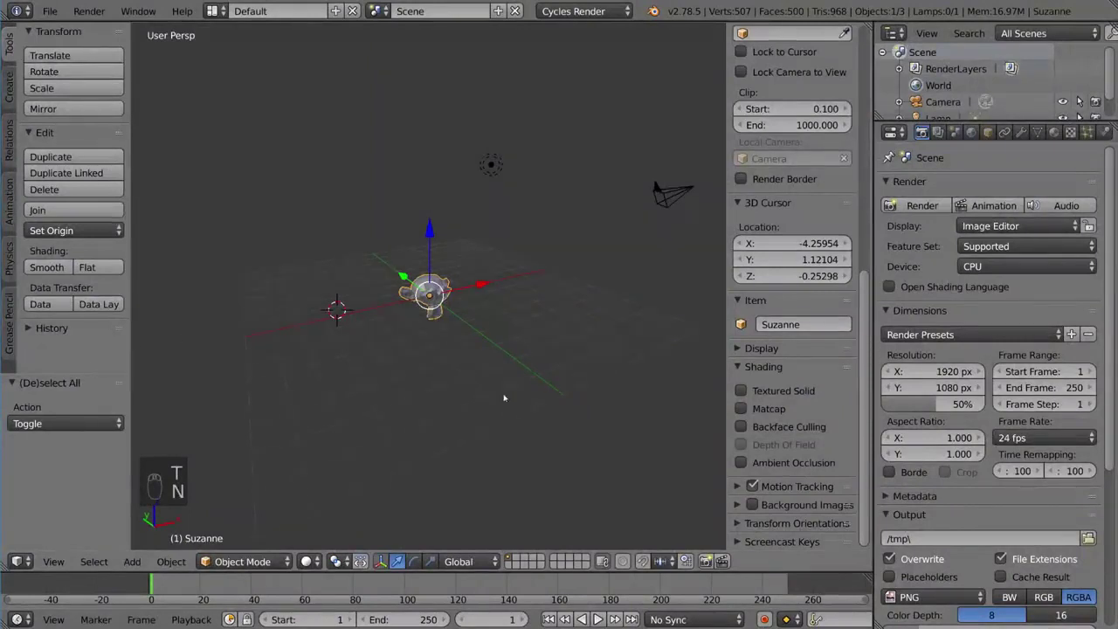
{"action": "key", "text": "t"}
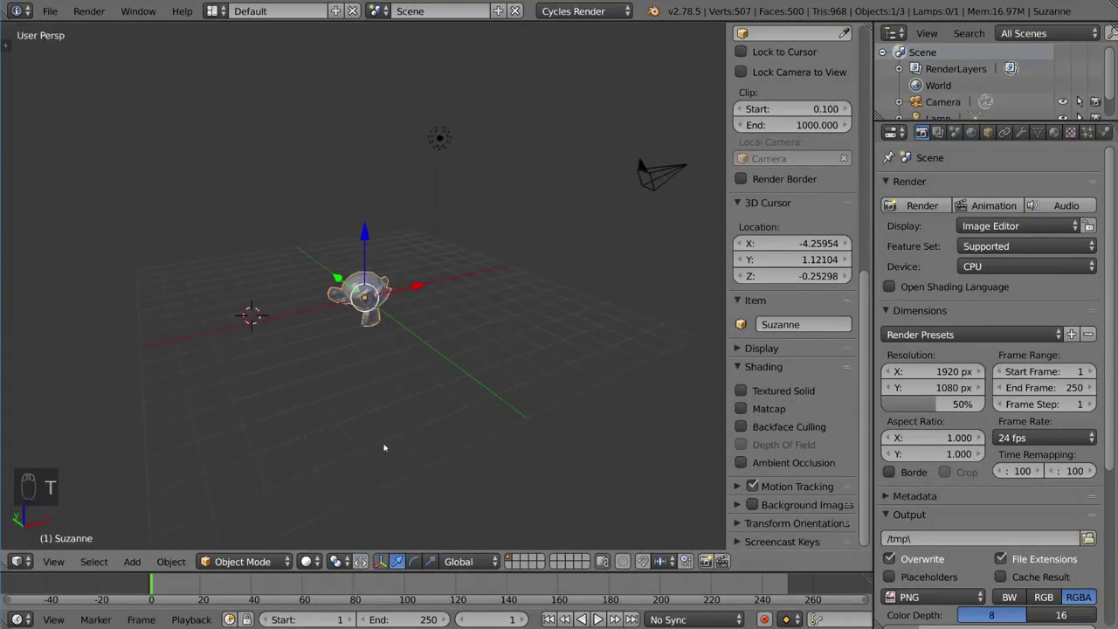
{"action": "key", "text": "t"}
{"action": "key", "text": "n"}
{"action": "key", "text": "n"}
{"action": "key", "text": "n"}
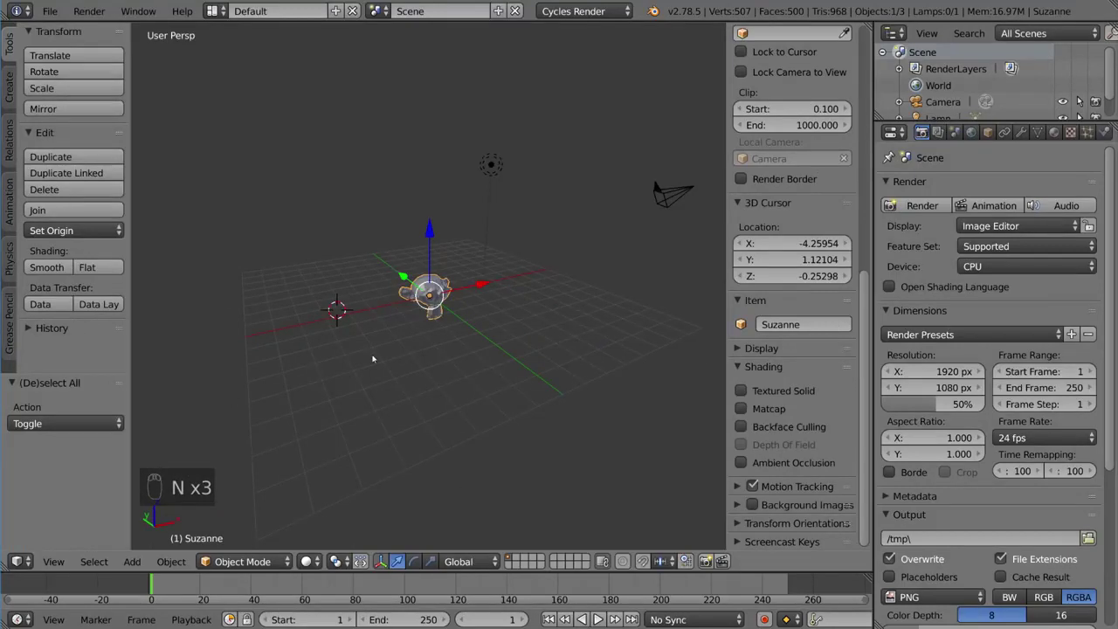
{"action": "key", "text": "t"}
{"action": "key", "text": "t"}
{"action": "key", "text": "n"}
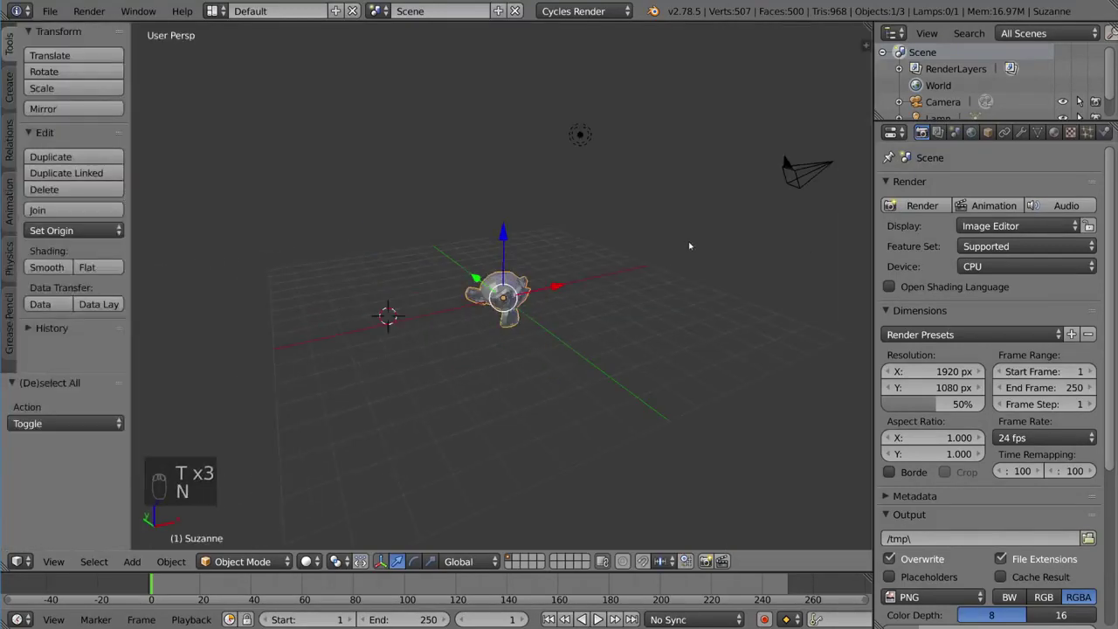
{"action": "key", "text": "n"}
{"action": "key", "text": "n"}
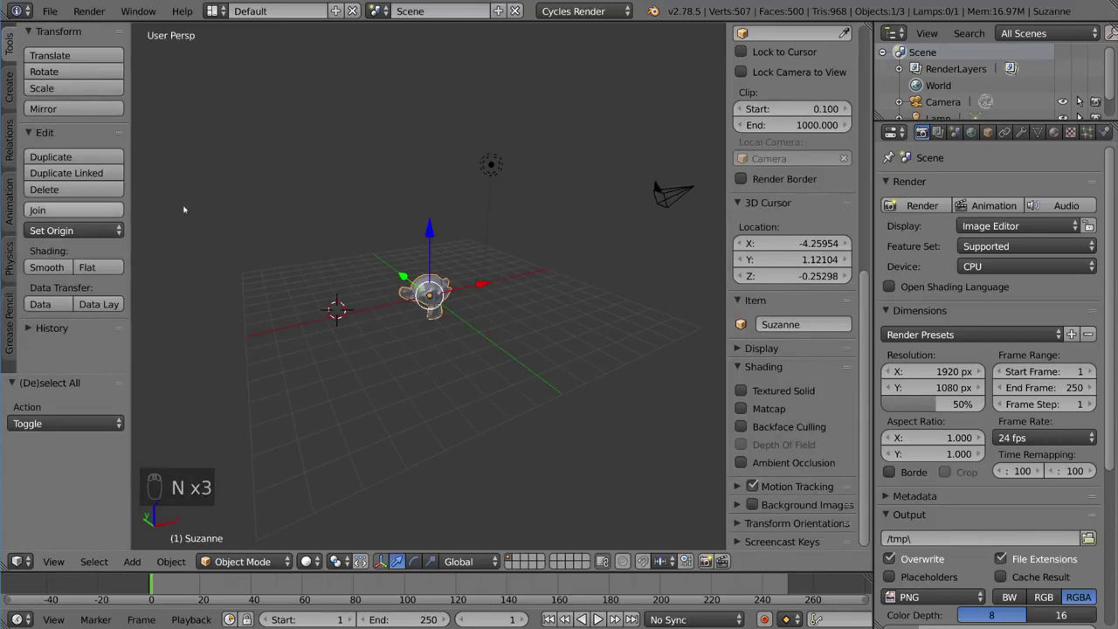
Step: Scroll the sidebar up to Transform, then toggle the tool shelf and reopen the sidebar
{"action": "scroll", "coordinate": [787, 175], "scroll_direction": "up", "scroll_amount": 3}
{"action": "scroll", "coordinate": [768, 148], "scroll_direction": "up", "scroll_amount": 4}
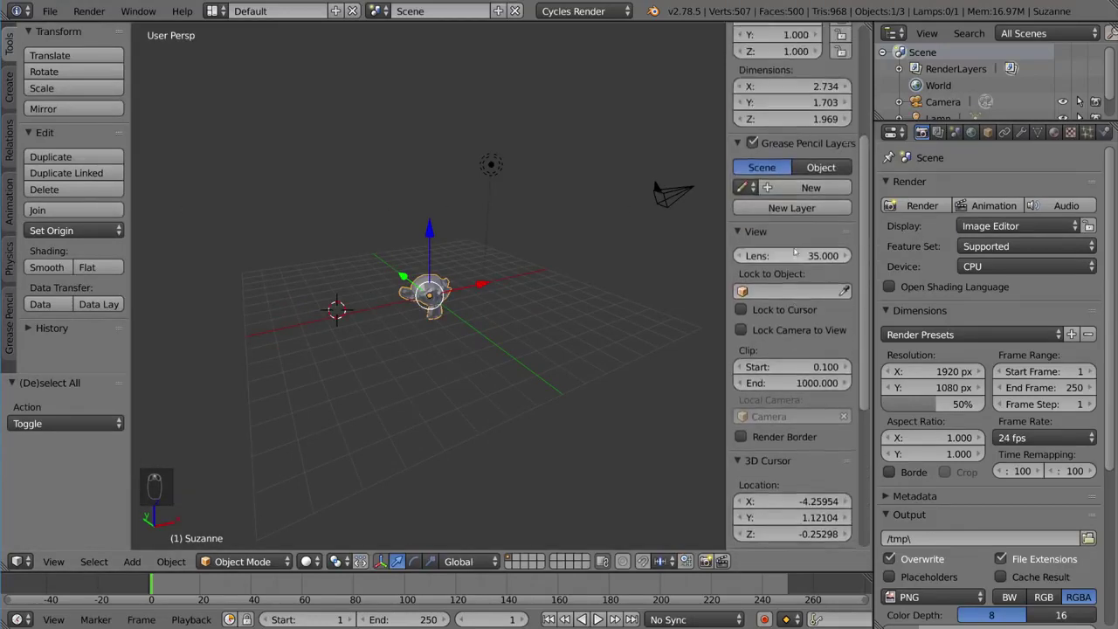
{"action": "scroll", "coordinate": [786, 262], "scroll_direction": "up", "scroll_amount": 4}
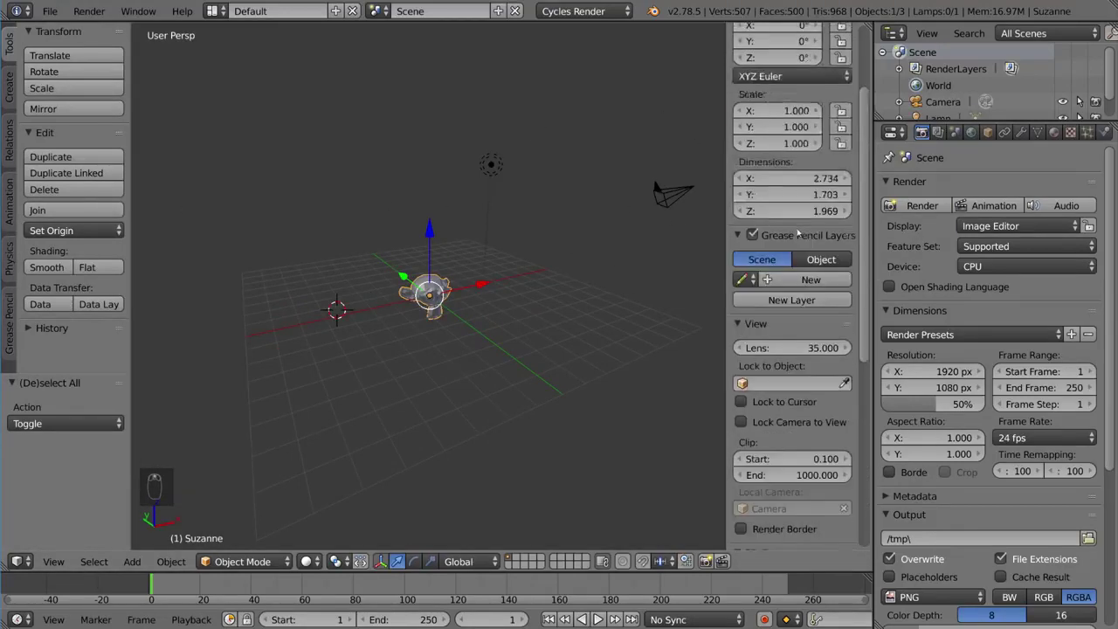
{"action": "scroll", "coordinate": [787, 262], "scroll_direction": "up", "scroll_amount": 2}
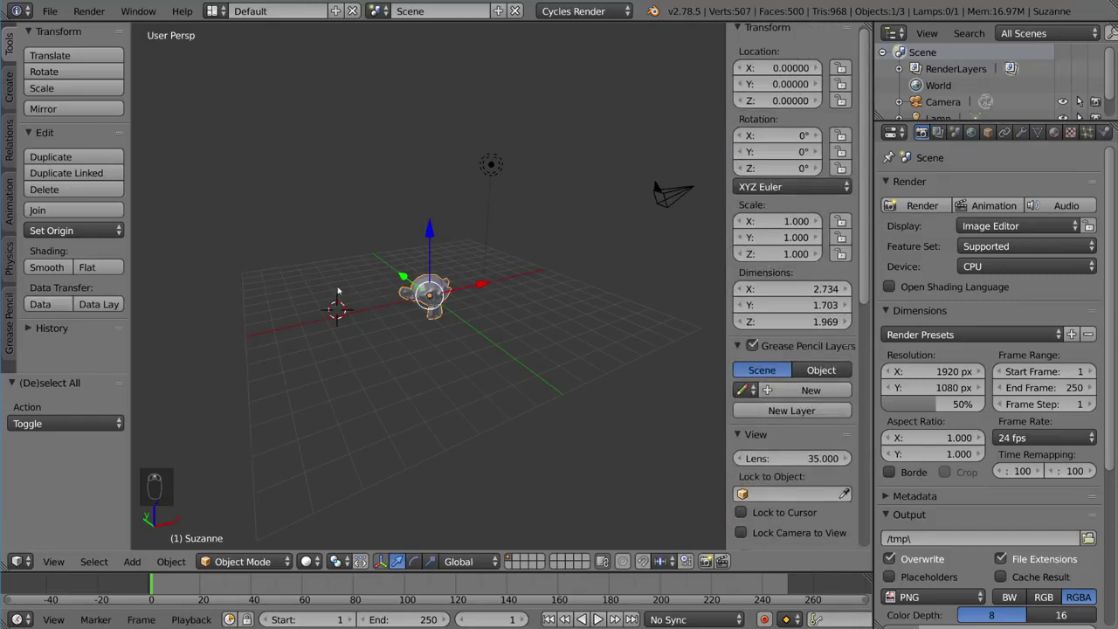
{"action": "key", "text": "t"}
{"action": "key", "text": "t"}
{"action": "key", "text": "n"}
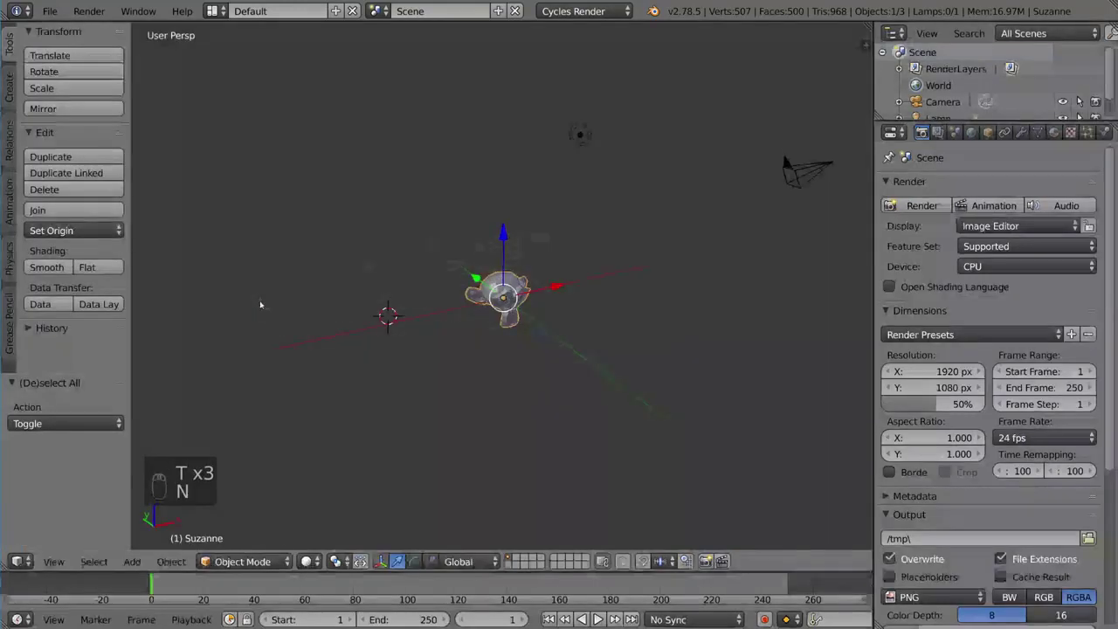
{"action": "key", "text": "n"}
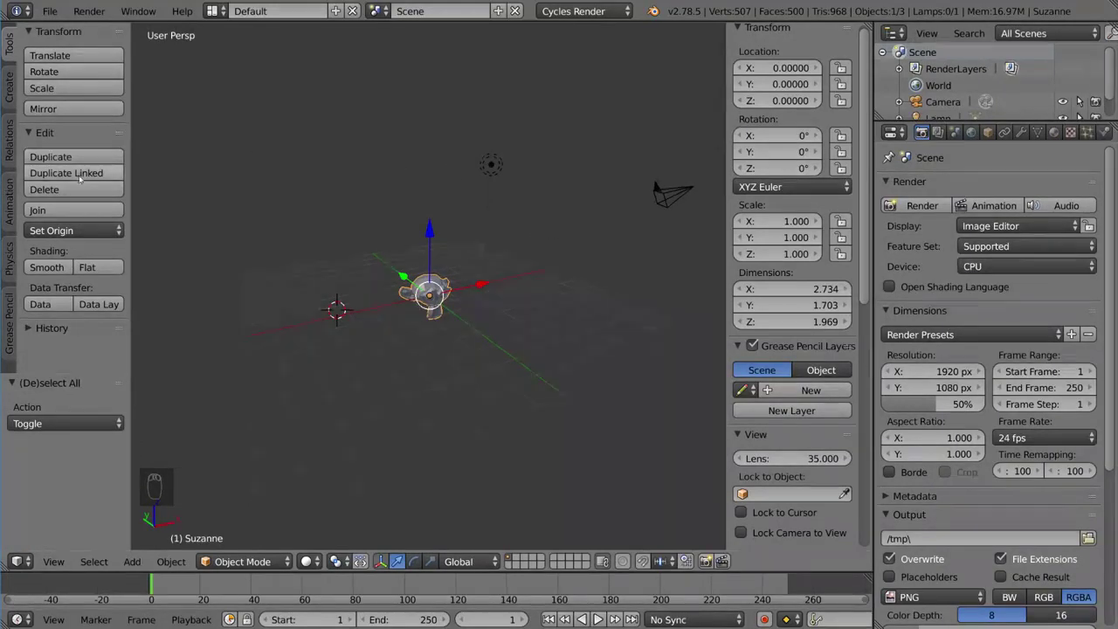
Step: Browse the Tool Shelf's Create, Relations, Animation, Physics and Grease Pencil tabs
{"action": "left_click", "coordinate": [12, 92]}
{"action": "left_click", "coordinate": [9, 139]}
{"action": "left_click", "coordinate": [12, 186]}
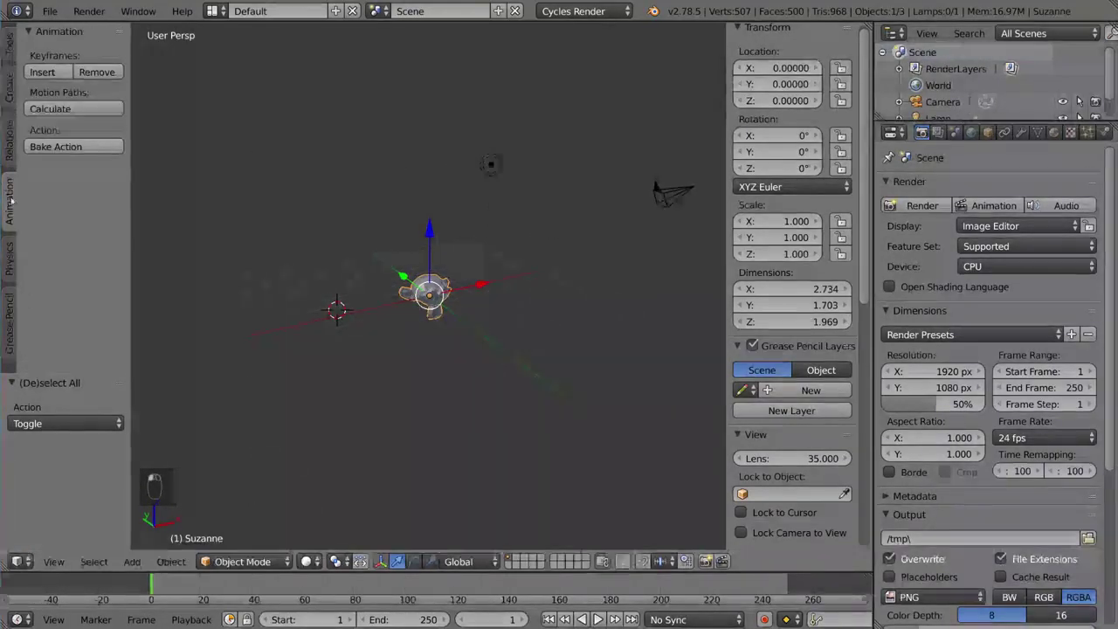
{"action": "left_click", "coordinate": [9, 262]}
{"action": "left_click", "coordinate": [8, 310]}
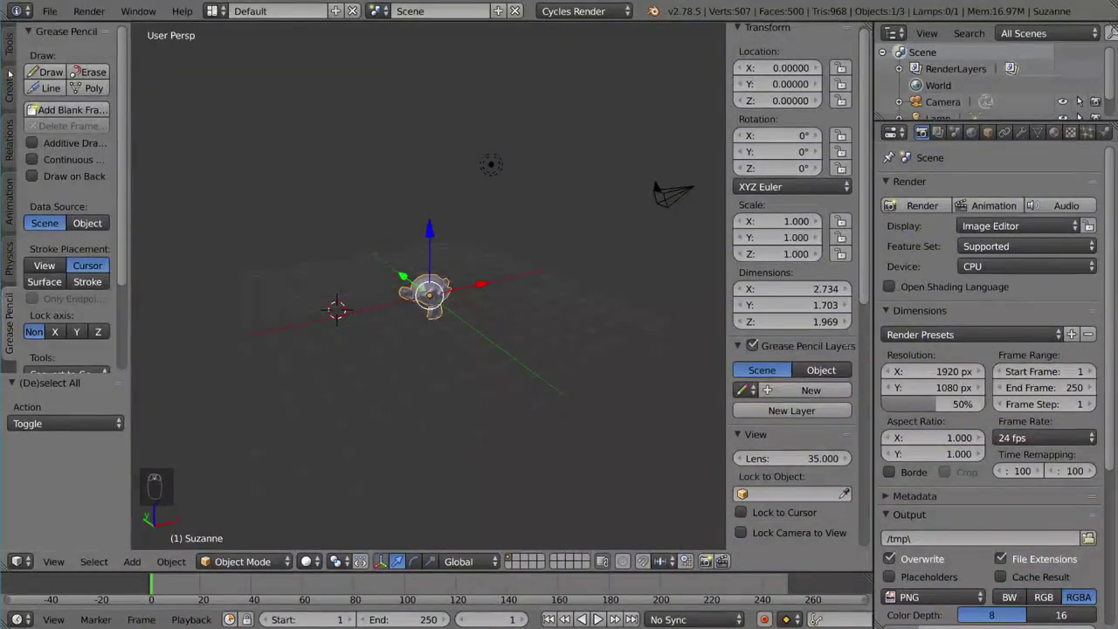
Step: Scroll through the side properties and render settings, leaving Suzanne's transform values unchanged
{"action": "scroll", "coordinate": [8, 70], "scroll_direction": "down", "scroll_amount": 1}
{"action": "scroll", "coordinate": [9, 72], "scroll_direction": "down", "scroll_amount": 3}
{"action": "scroll", "coordinate": [10, 75], "scroll_direction": "down", "scroll_amount": 1}
{"action": "scroll", "coordinate": [9, 74], "scroll_direction": "down", "scroll_amount": 2}
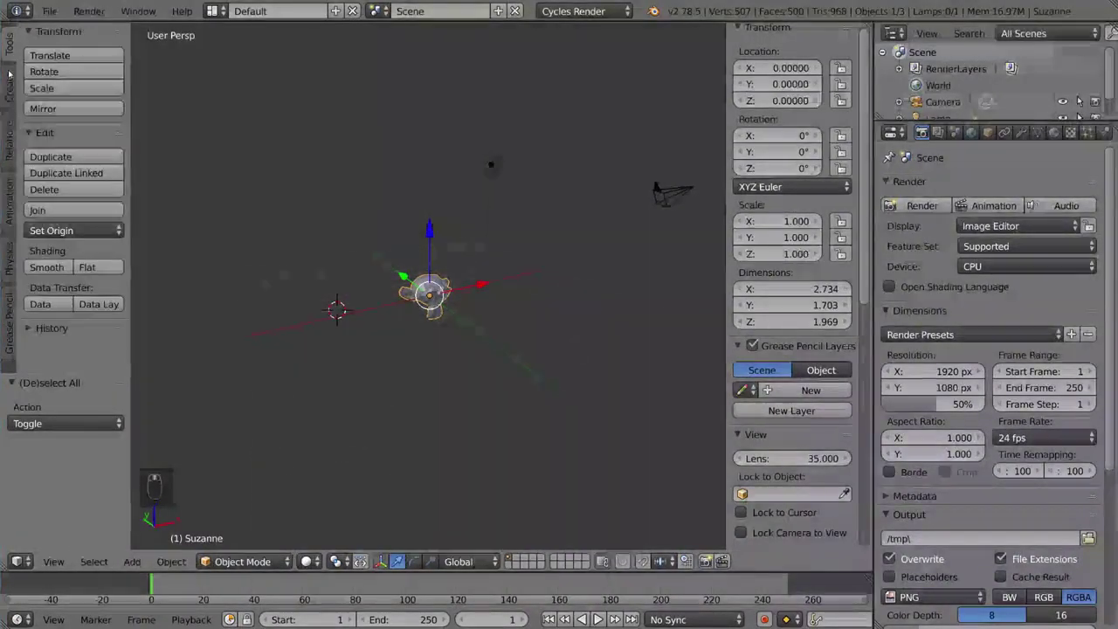
{"action": "scroll", "coordinate": [9, 75], "scroll_direction": "down", "scroll_amount": 1}
{"action": "scroll", "coordinate": [70, 83], "scroll_direction": "down", "scroll_amount": 2}
{"action": "scroll", "coordinate": [70, 83], "scroll_direction": "up", "scroll_amount": 2}
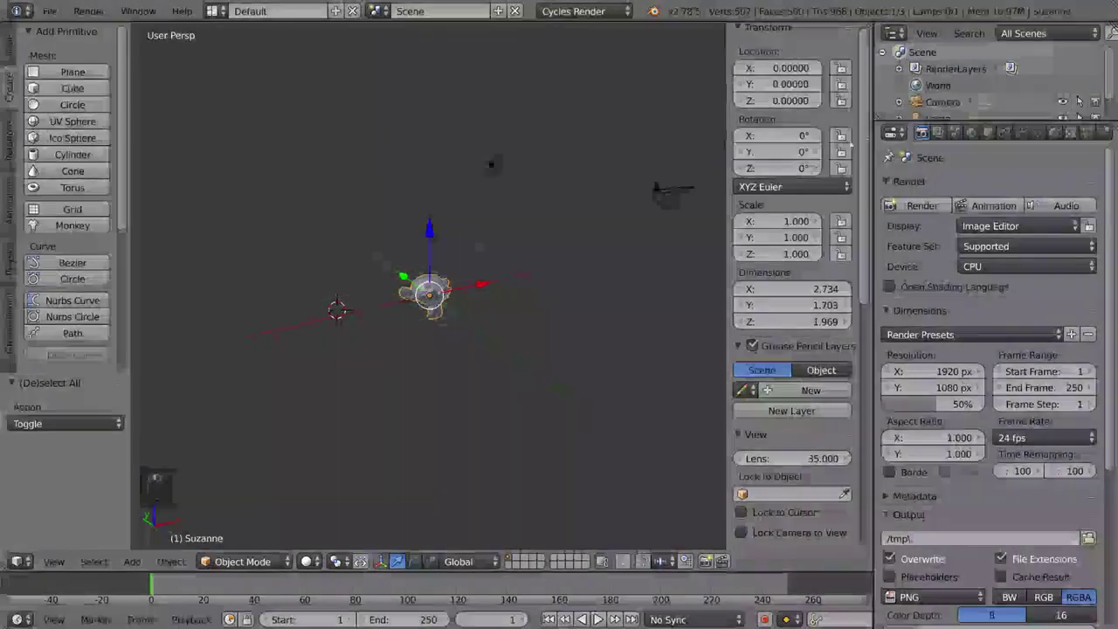
{"action": "scroll", "coordinate": [813, 219], "scroll_direction": "down", "scroll_amount": 4}
{"action": "scroll", "coordinate": [822, 192], "scroll_direction": "down", "scroll_amount": 3}
{"action": "scroll", "coordinate": [837, 166], "scroll_direction": "down", "scroll_amount": 4}
{"action": "scroll", "coordinate": [837, 166], "scroll_direction": "up", "scroll_amount": 2}
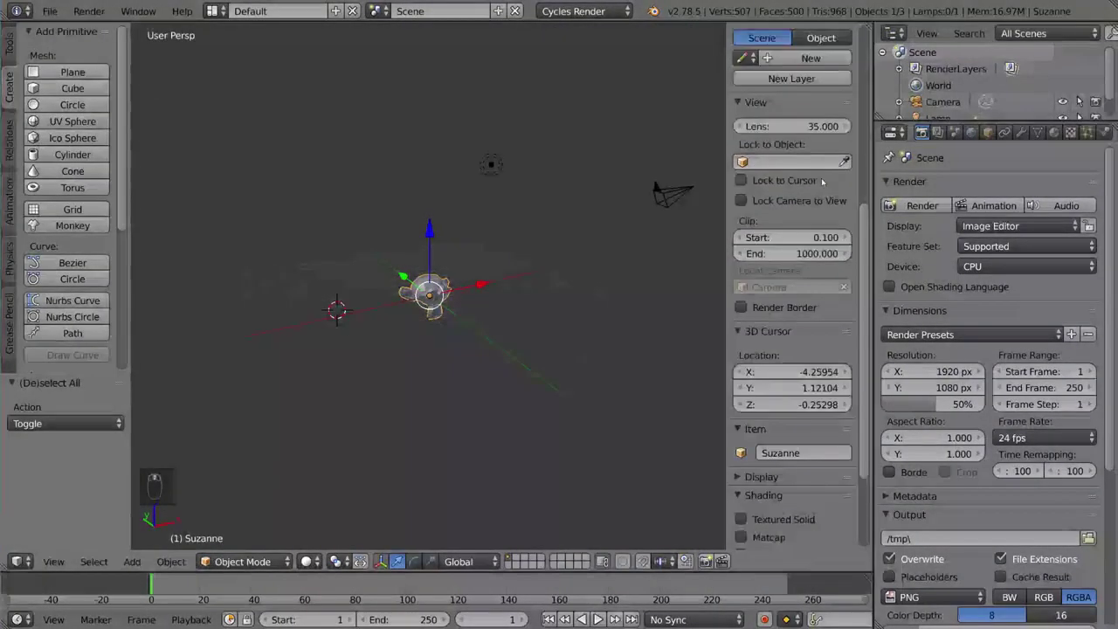
{"action": "scroll", "coordinate": [837, 175], "scroll_direction": "up", "scroll_amount": 7}
{"action": "scroll", "coordinate": [835, 262], "scroll_direction": "up", "scroll_amount": 2}
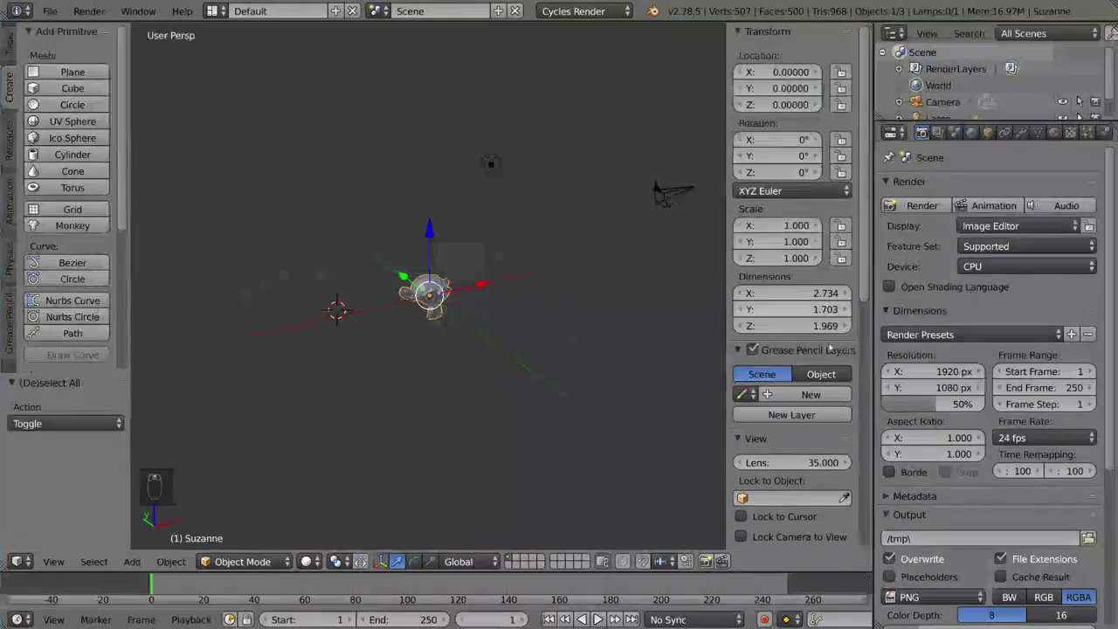
{"action": "scroll", "coordinate": [831, 314], "scroll_direction": "down", "scroll_amount": 4}
{"action": "scroll", "coordinate": [829, 319], "scroll_direction": "down", "scroll_amount": 5}
{"action": "scroll", "coordinate": [823, 328], "scroll_direction": "up", "scroll_amount": 5}
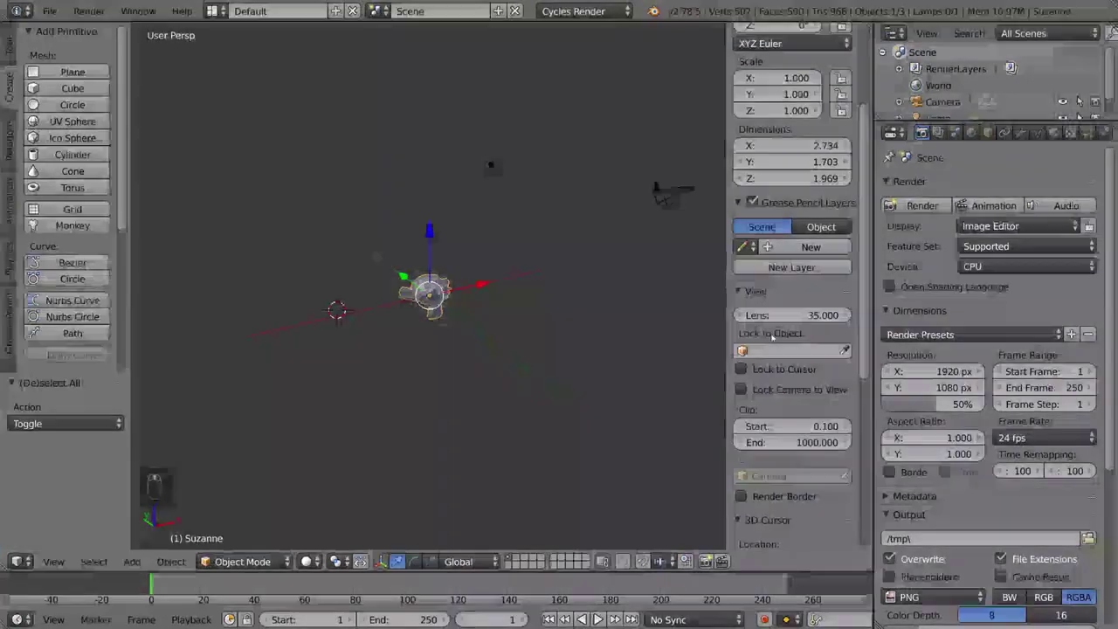
{"action": "scroll", "coordinate": [822, 328], "scroll_direction": "down", "scroll_amount": 3}
{"action": "scroll", "coordinate": [812, 350], "scroll_direction": "down", "scroll_amount": 2}
{"action": "scroll", "coordinate": [792, 382], "scroll_direction": "up", "scroll_amount": 6}
{"action": "scroll", "coordinate": [792, 381], "scroll_direction": "down", "scroll_amount": 3}
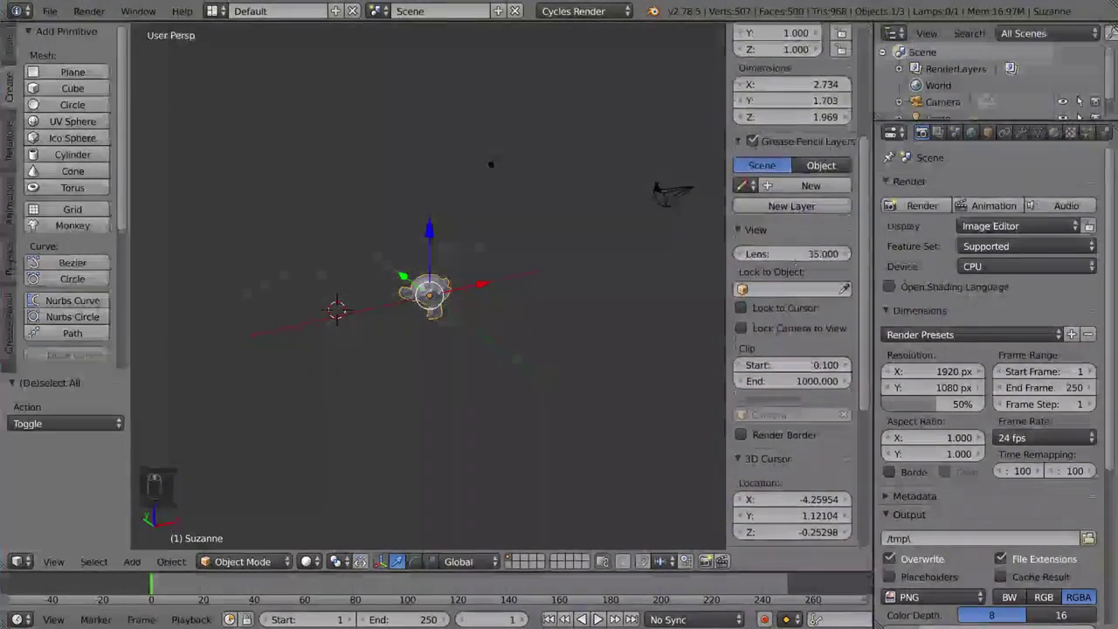
{"action": "scroll", "coordinate": [793, 349], "scroll_direction": "down", "scroll_amount": 1}
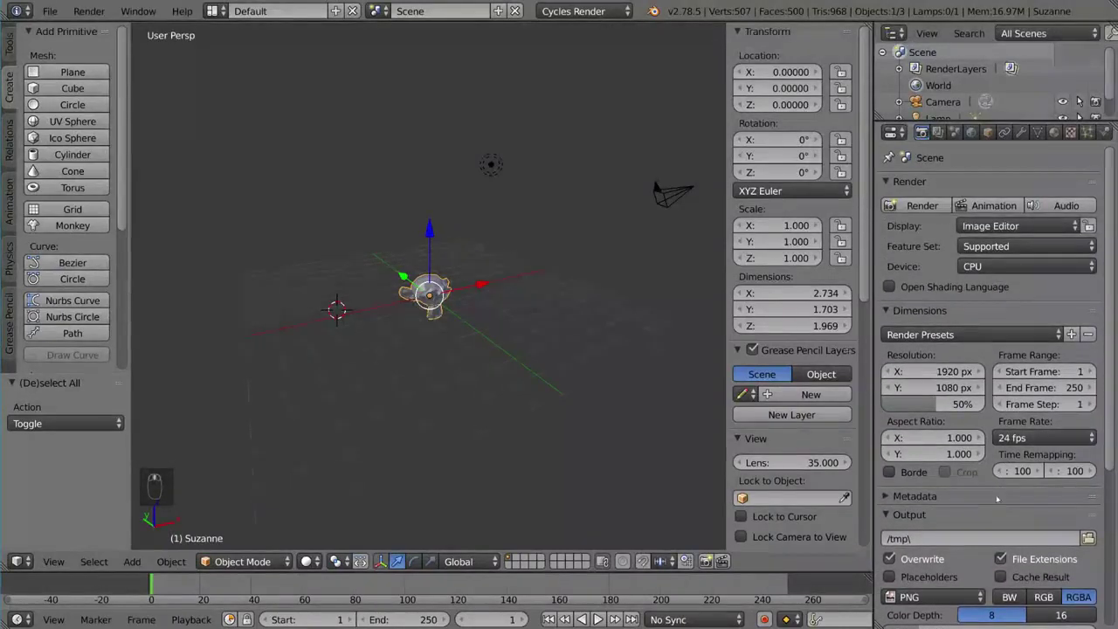
{"action": "left_click", "coordinate": [988, 132]}
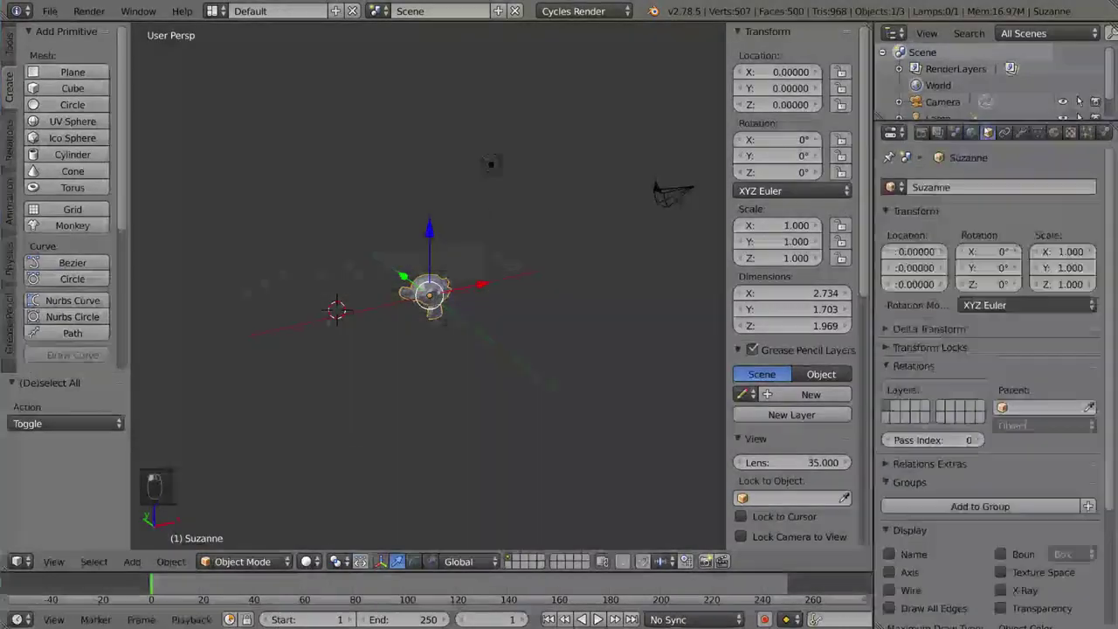
{"action": "left_click", "coordinate": [954, 132]}
{"action": "left_click", "coordinate": [921, 132]}
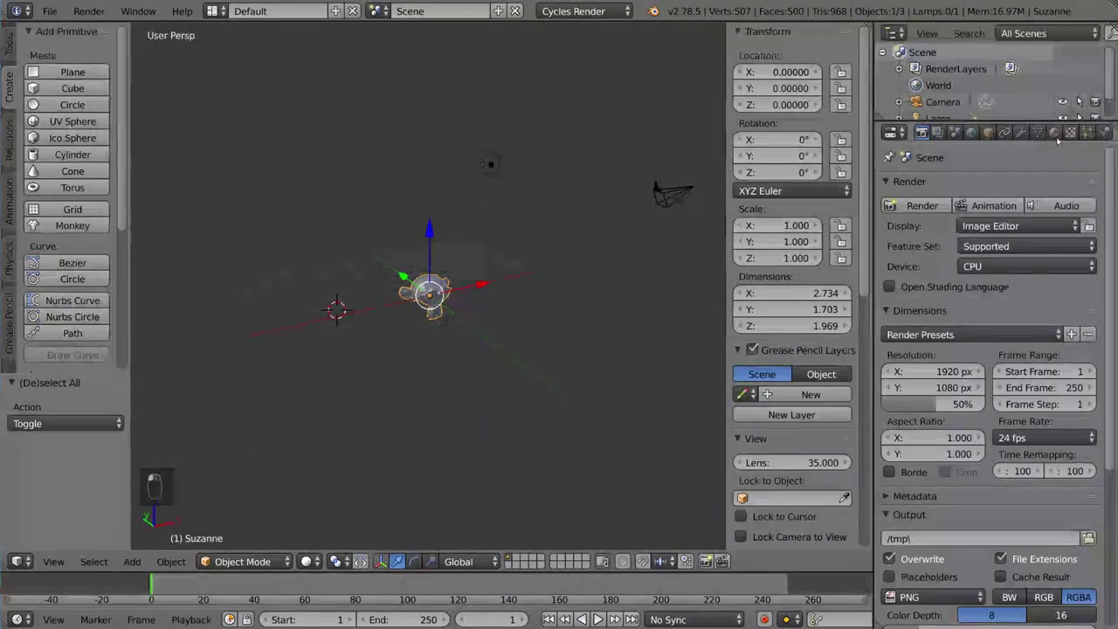